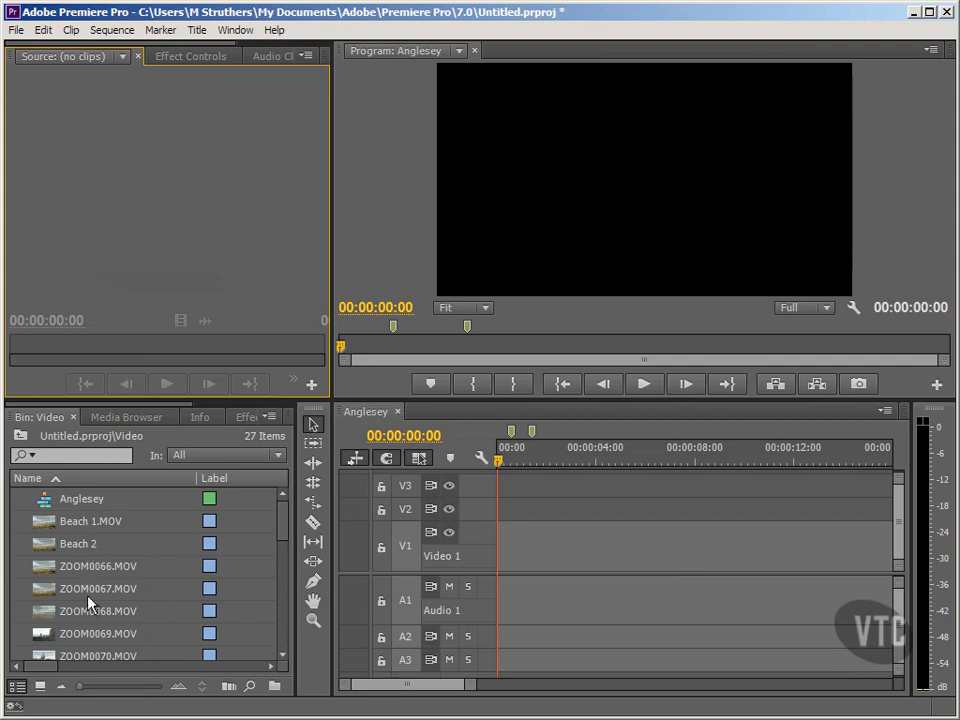
Show the Video bin as thumbnails, find ZOOM0079.MOV and open it in the Source monitor
{"action": "left_click", "coordinate": [280, 538]}
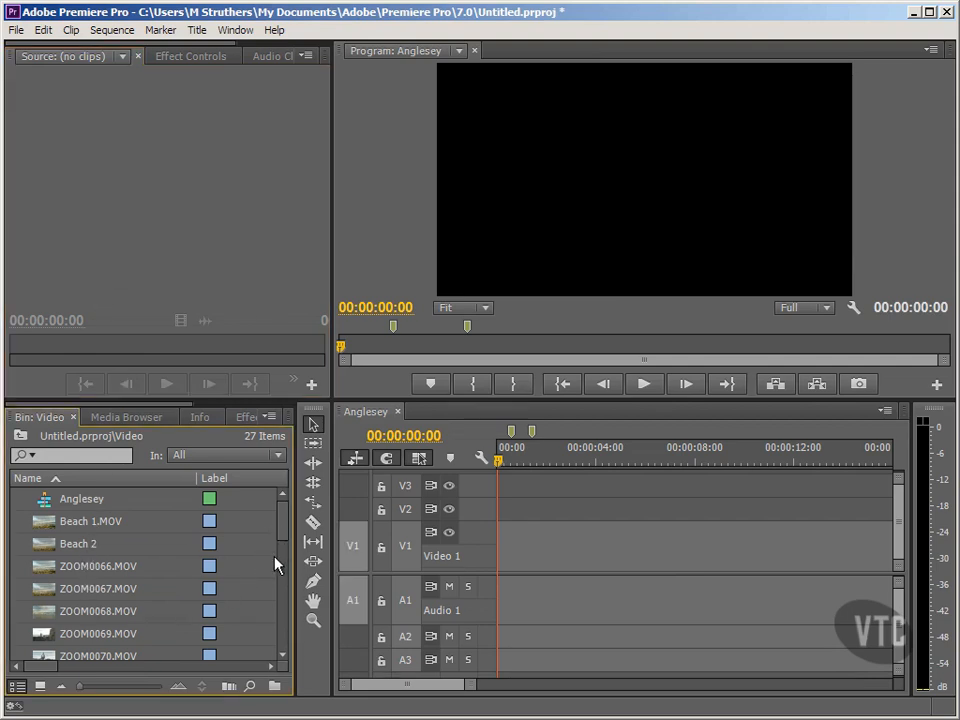
{"action": "scroll", "coordinate": [278, 560], "scroll_direction": "down", "scroll_amount": 3}
{"action": "scroll", "coordinate": [278, 594], "scroll_direction": "down", "scroll_amount": 2}
{"action": "left_click", "coordinate": [96, 598]}
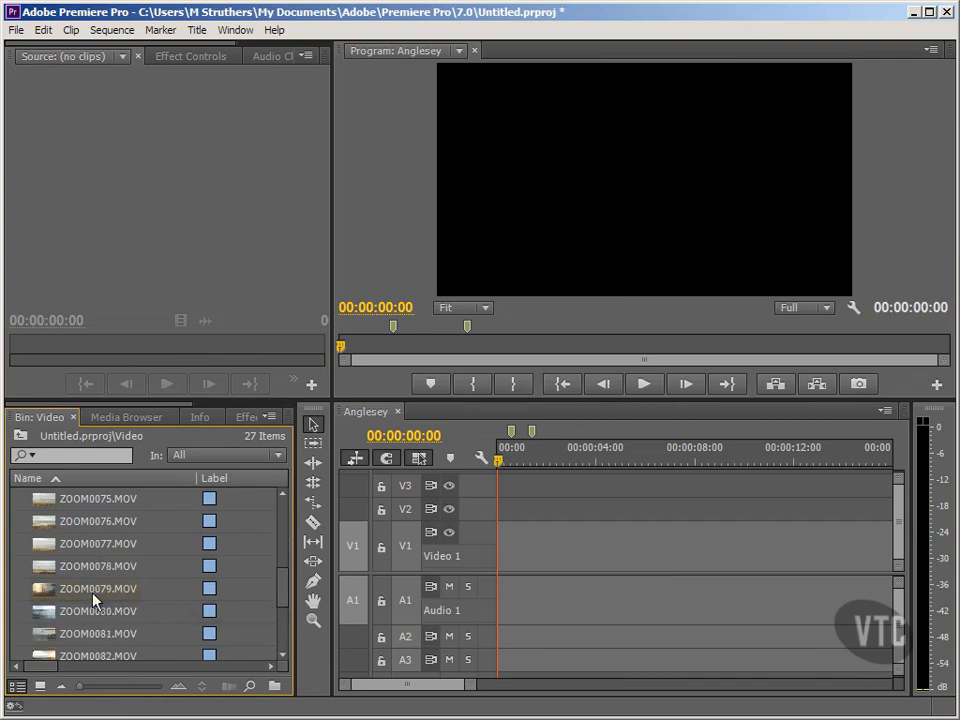
{"action": "mouse_move", "coordinate": [96, 598]}
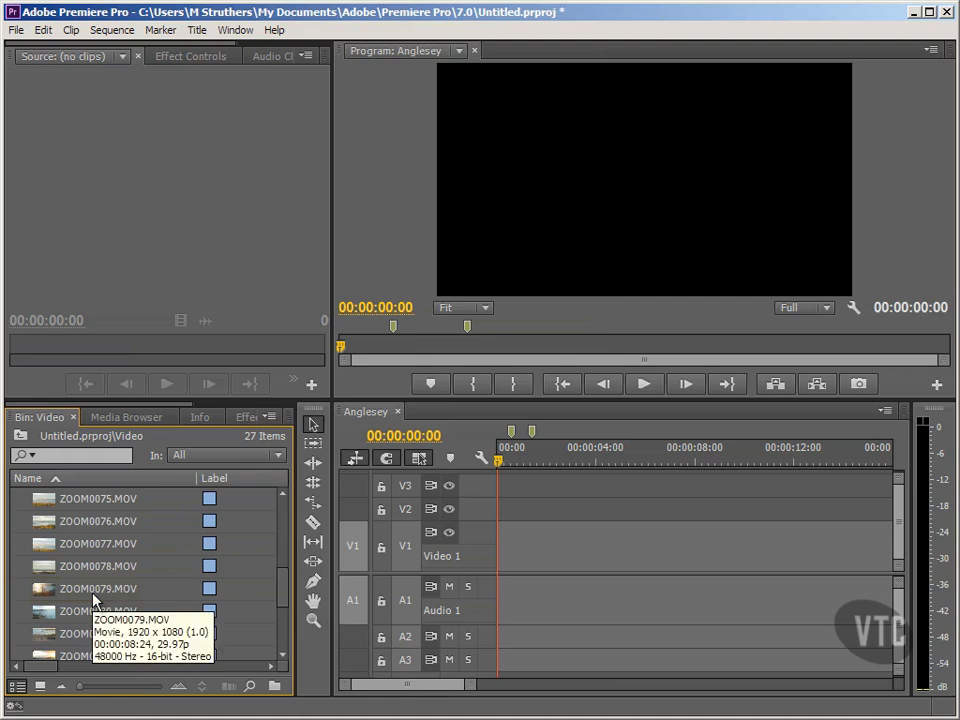
{"action": "left_click", "coordinate": [41, 687]}
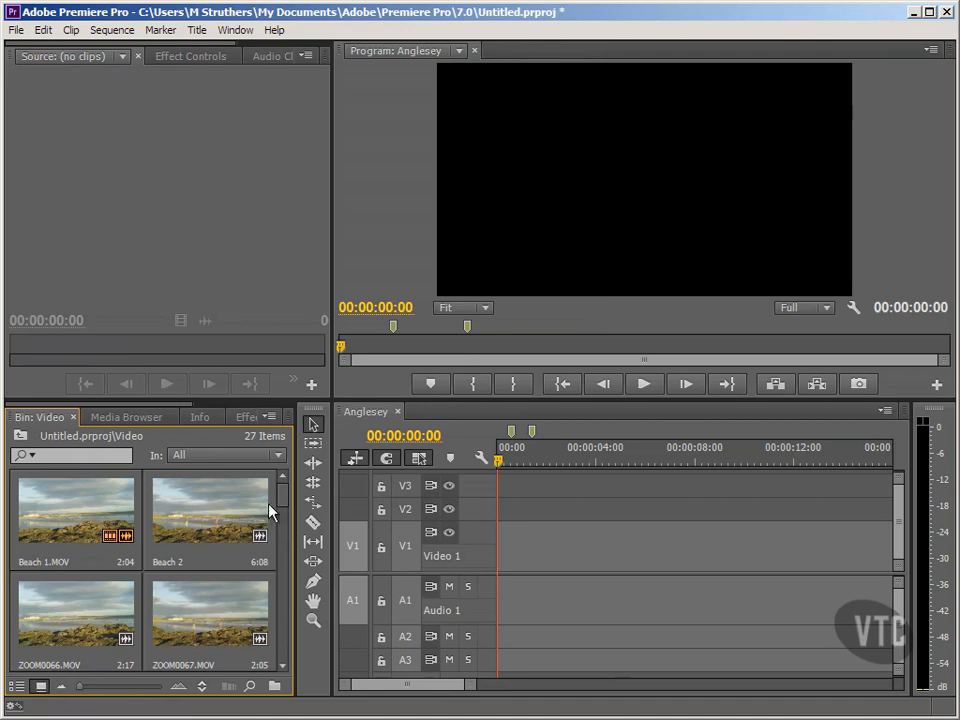
{"action": "left_click_drag", "start_coordinate": [278, 505], "coordinate": [278, 592]}
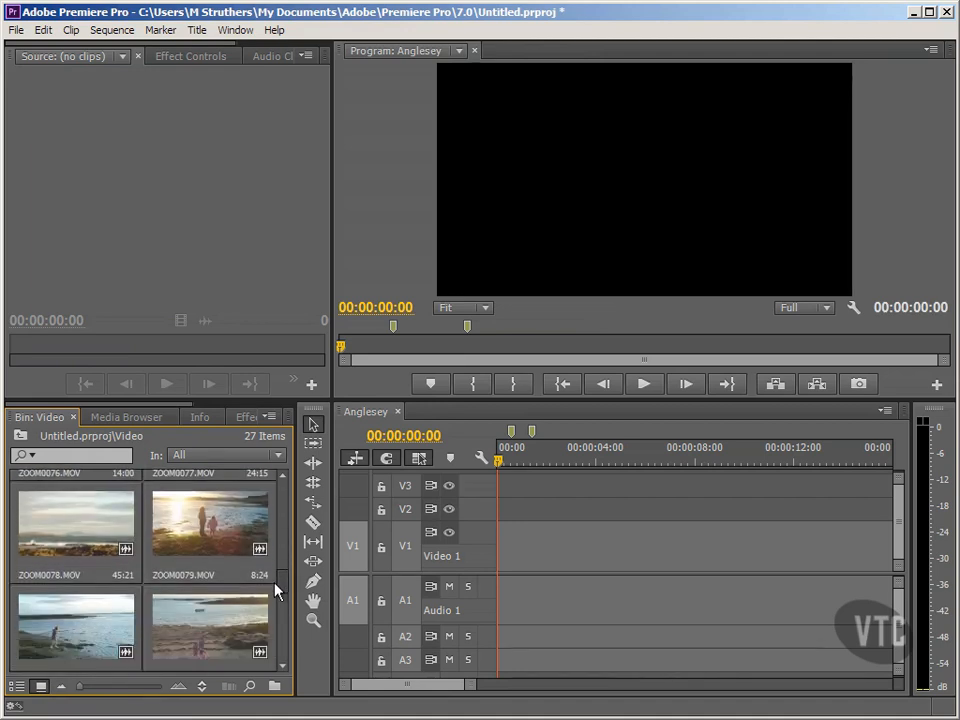
{"action": "double_click", "coordinate": [183, 540]}
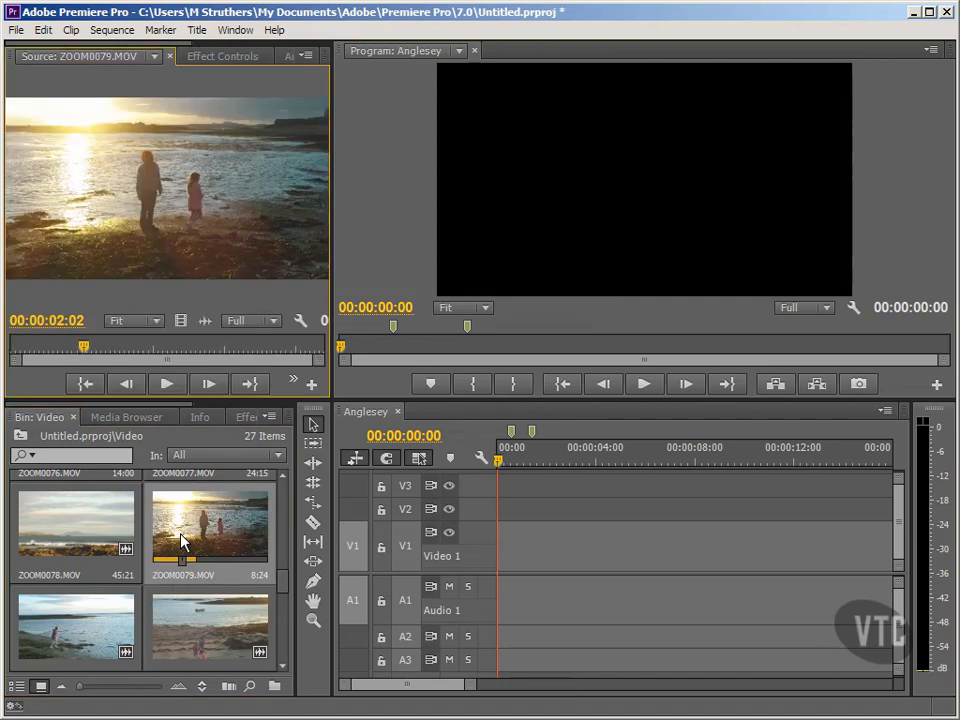
Return the source clip's playhead to its start and place the clip at the beginning of Video 1 and Audio 1
{"action": "left_click_drag", "start_coordinate": [60, 350], "coordinate": [8, 346]}
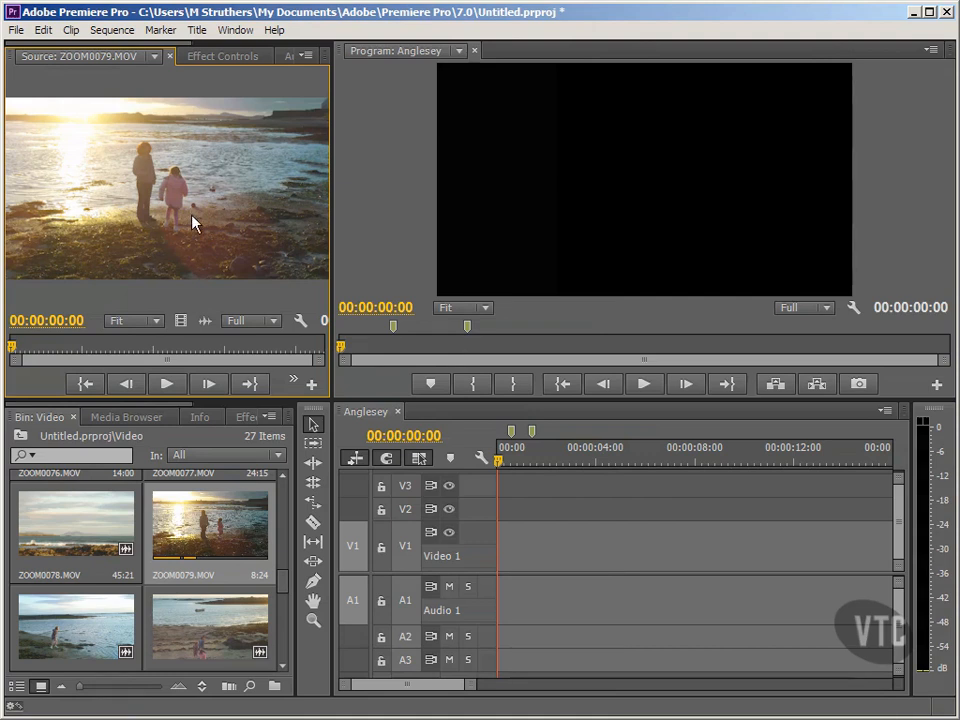
{"action": "left_click_drag", "start_coordinate": [192, 222], "coordinate": [495, 560]}
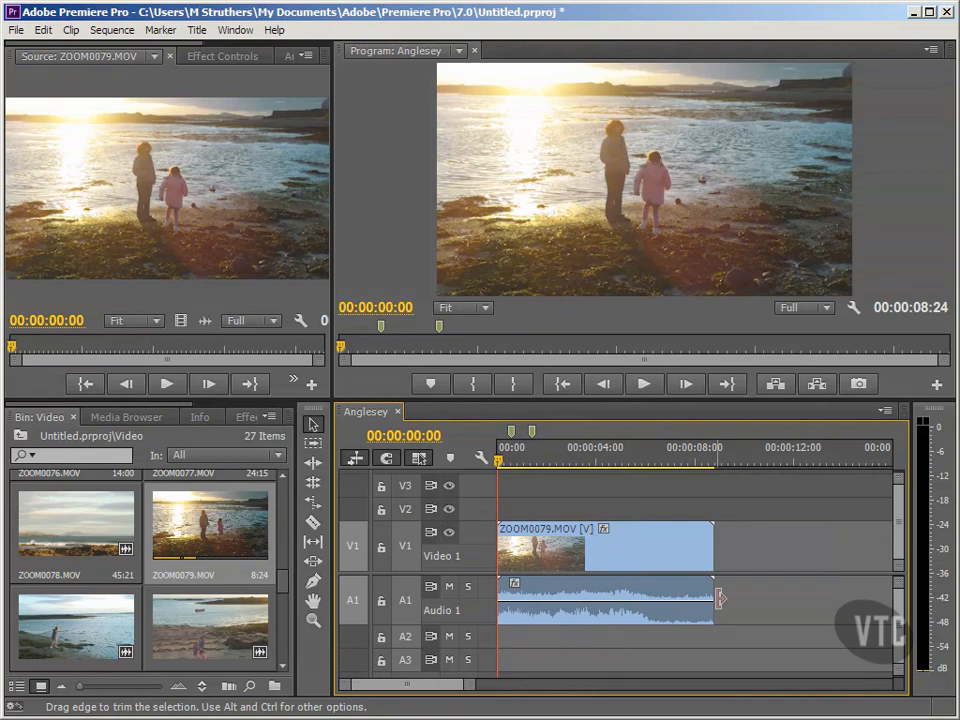
Unlink the ZOOM0079.MOV clip's audio from its video in the sequence and delete the audio part from Audio 1
{"action": "right_click", "coordinate": [647, 592]}
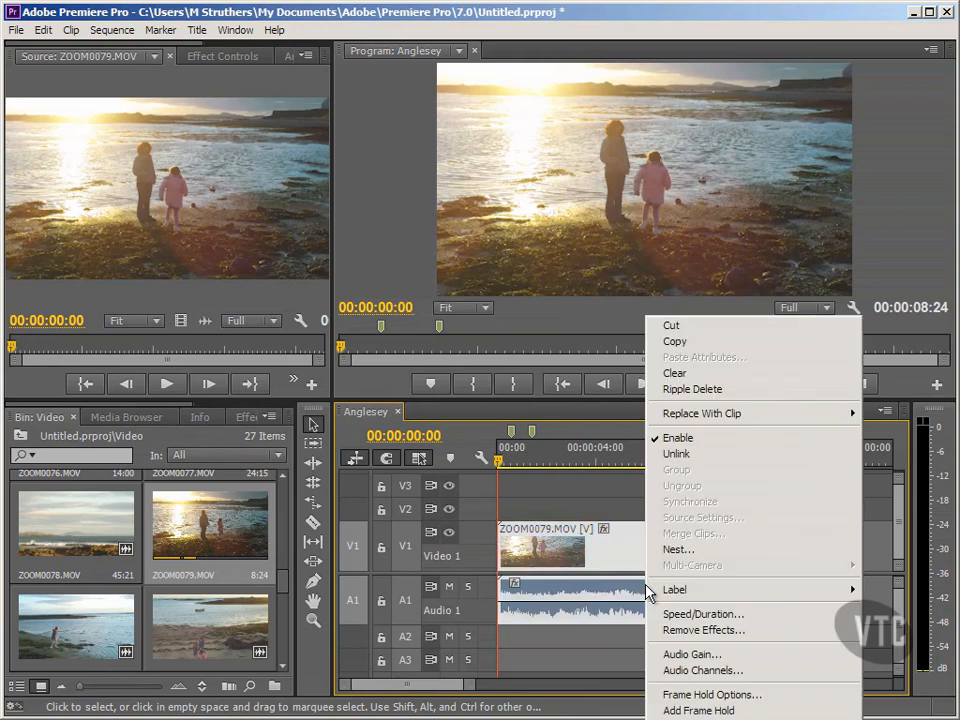
{"action": "left_click", "coordinate": [672, 455]}
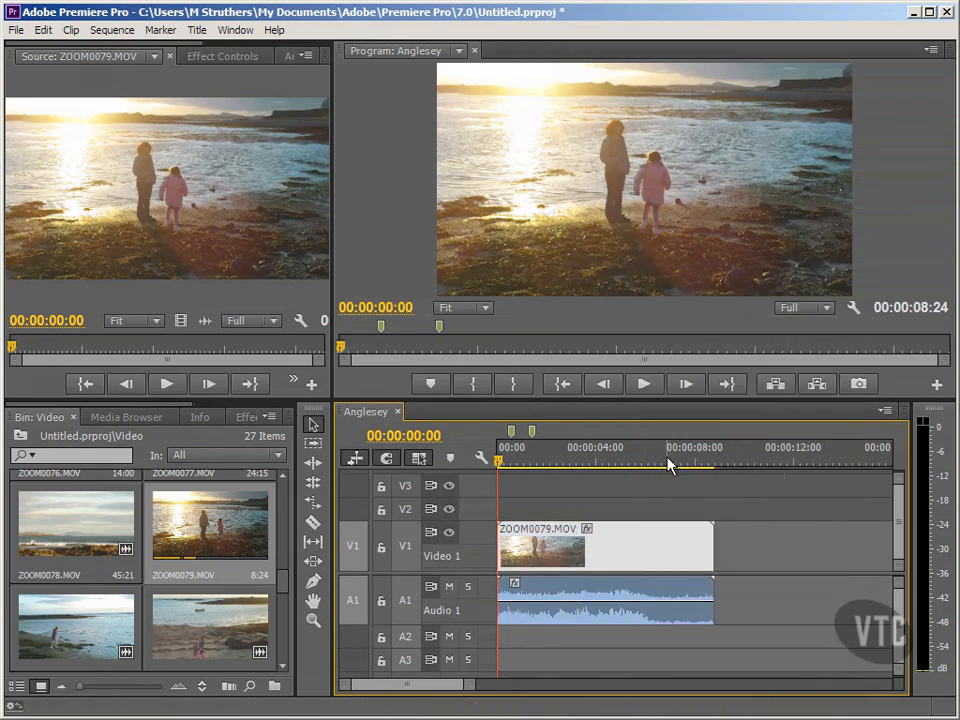
{"action": "left_click", "coordinate": [711, 595]}
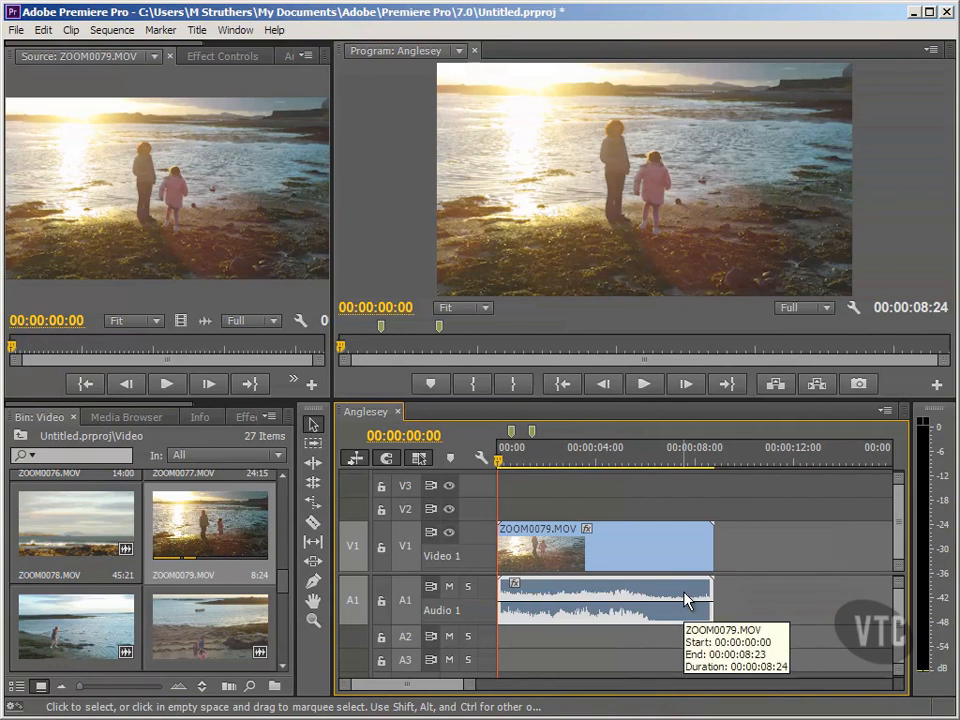
{"action": "right_click", "coordinate": [685, 598]}
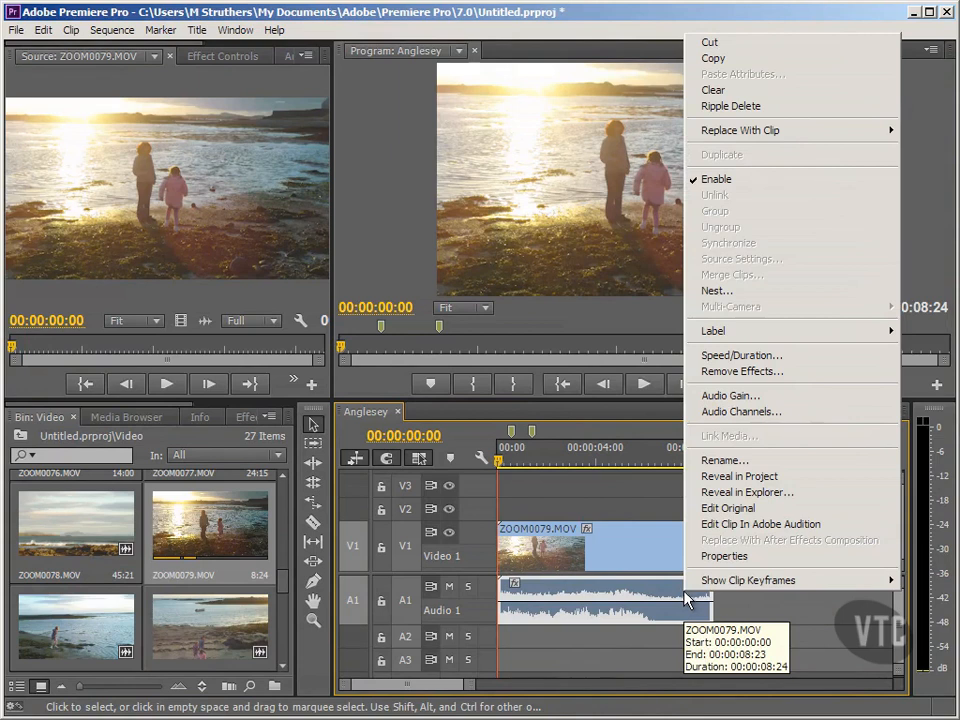
{"action": "left_click", "coordinate": [716, 90]}
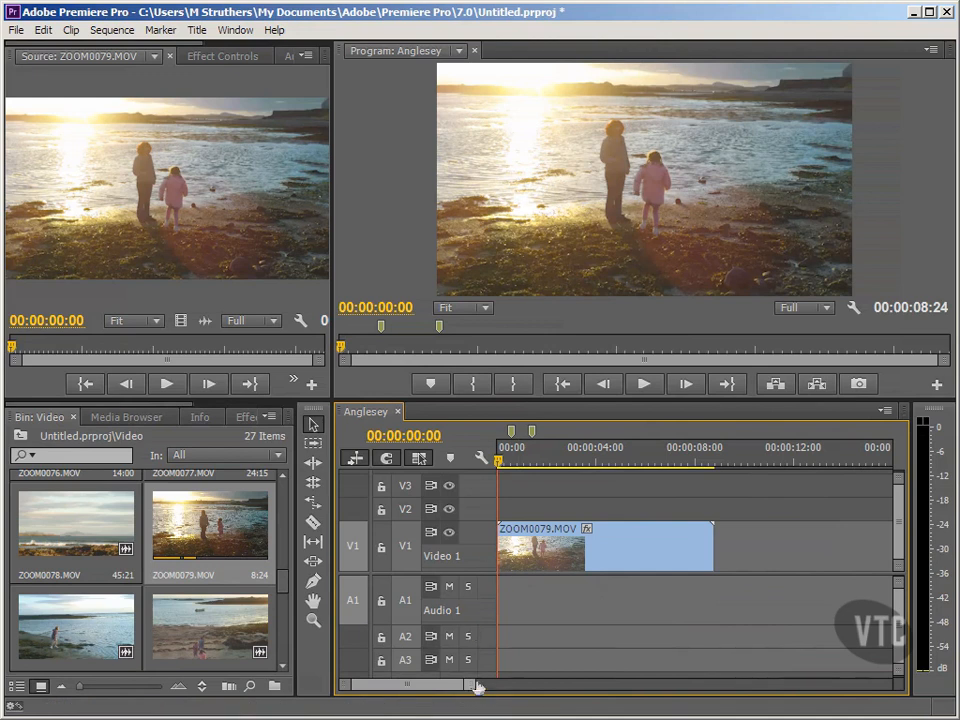
Enlarge the timeline scale slightly and close the clip in the Source monitor
{"action": "left_click_drag", "start_coordinate": [474, 685], "coordinate": [467, 684]}
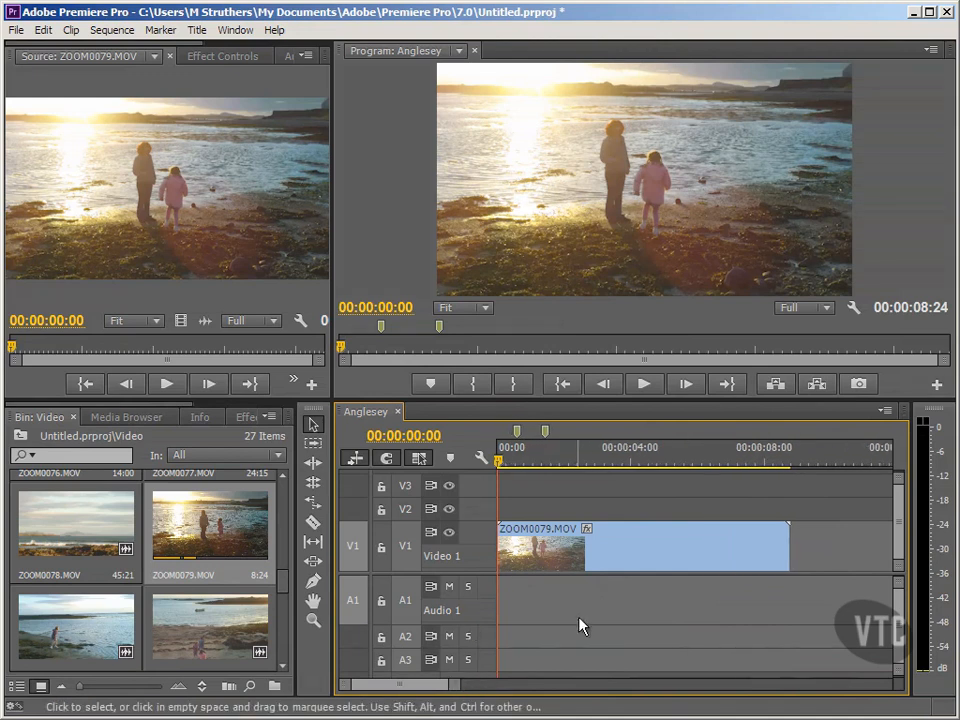
{"action": "left_click", "coordinate": [155, 56]}
{"action": "left_click", "coordinate": [112, 77]}
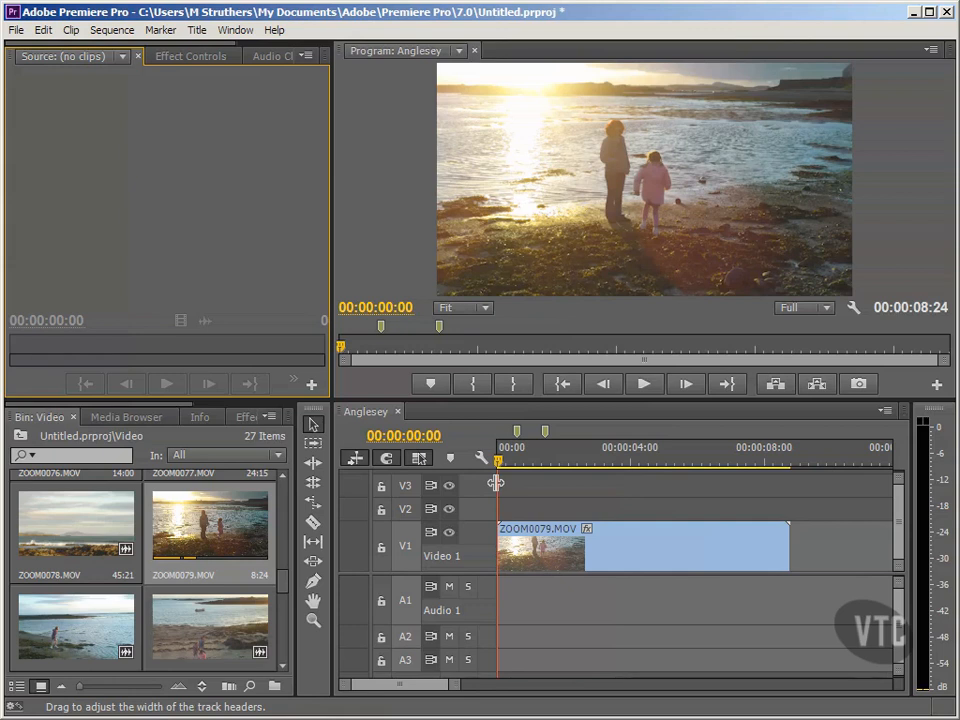
Examine the Time Remapping speed property of the Video 1 clip in the Effect Controls, then return to the Source monitor
{"action": "left_click", "coordinate": [198, 60]}
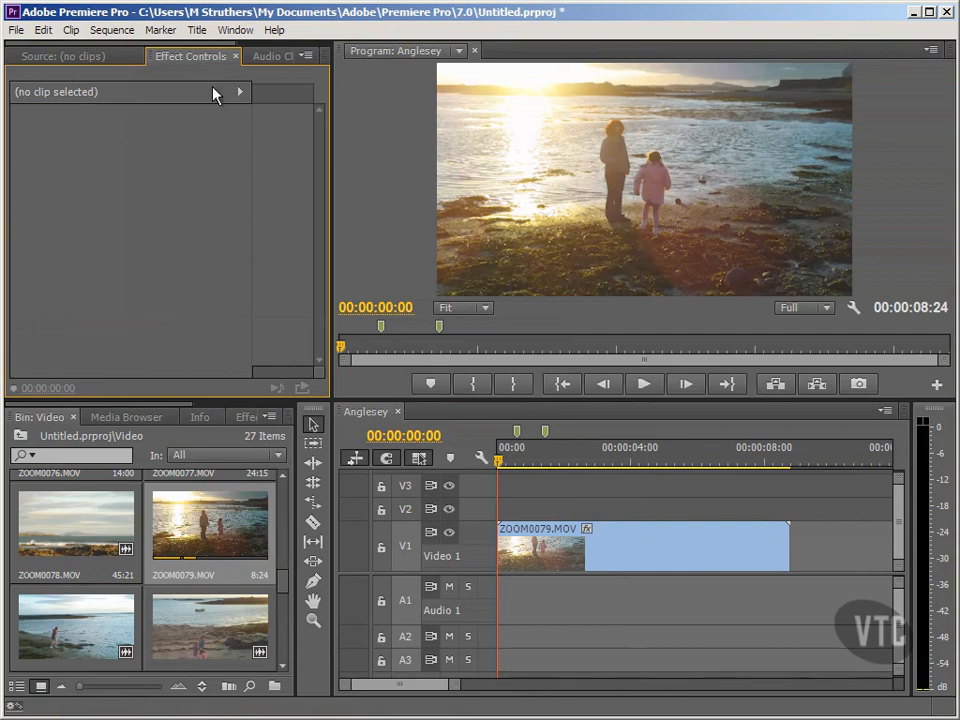
{"action": "left_click", "coordinate": [542, 545]}
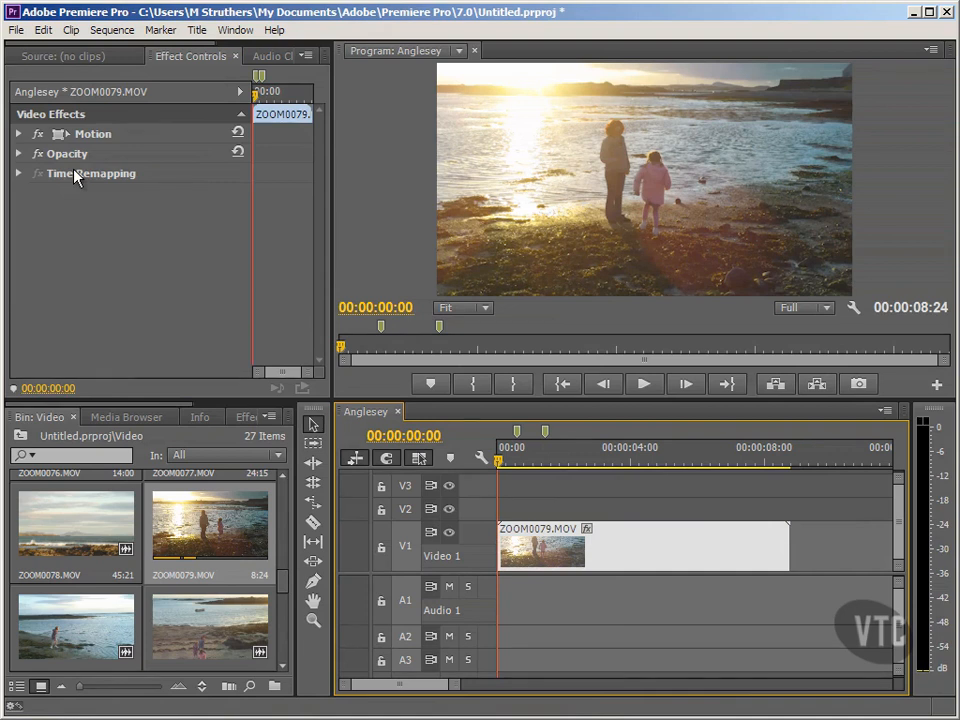
{"action": "left_click", "coordinate": [19, 174]}
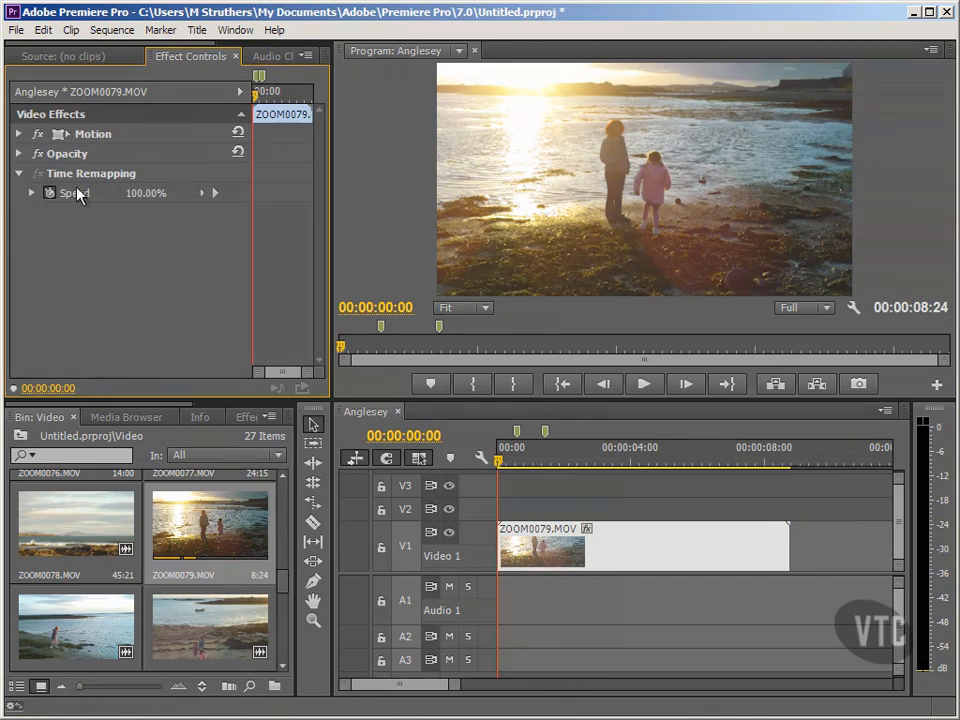
{"action": "left_click", "coordinate": [19, 174]}
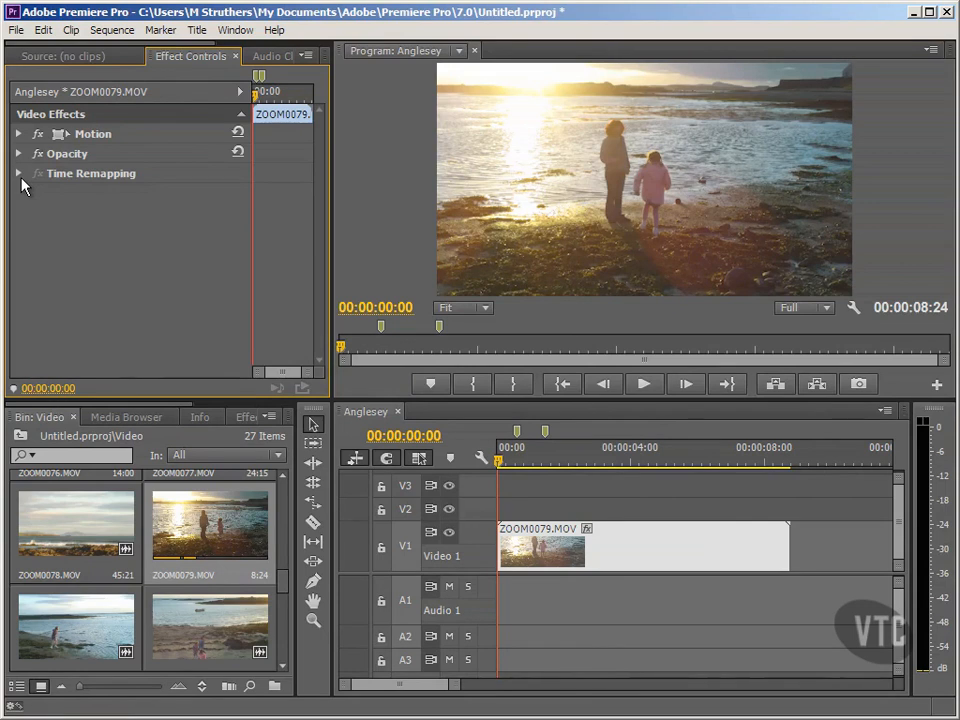
{"action": "left_click", "coordinate": [63, 58]}
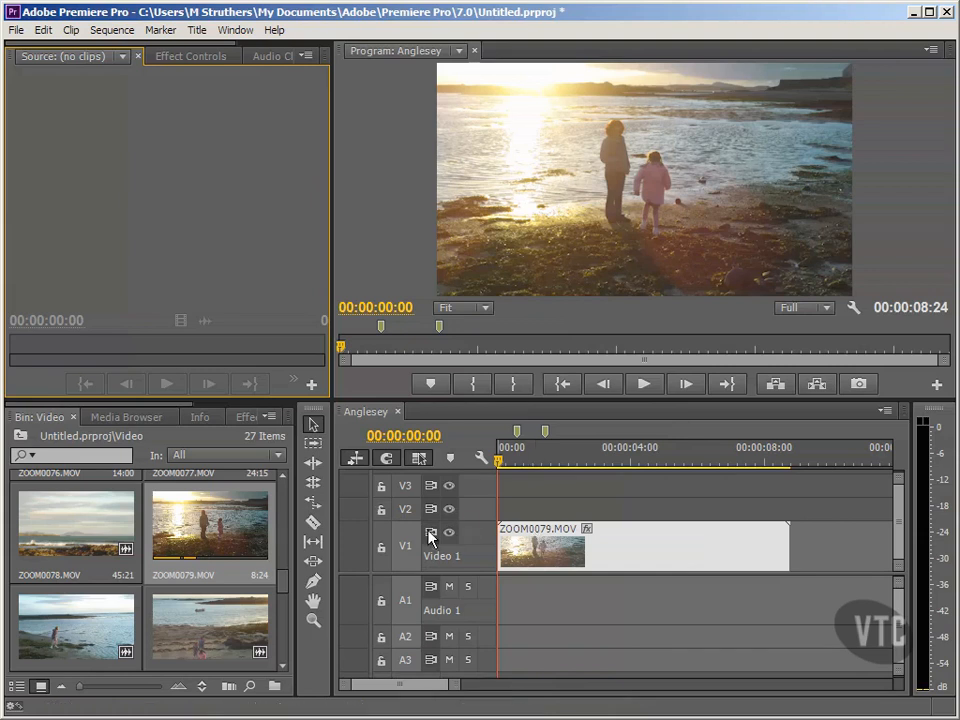
Speed up the Video 1 clip with the Rate Stretch tool by shortening its end to about 00:00:05:19
{"action": "left_click", "coordinate": [314, 502]}
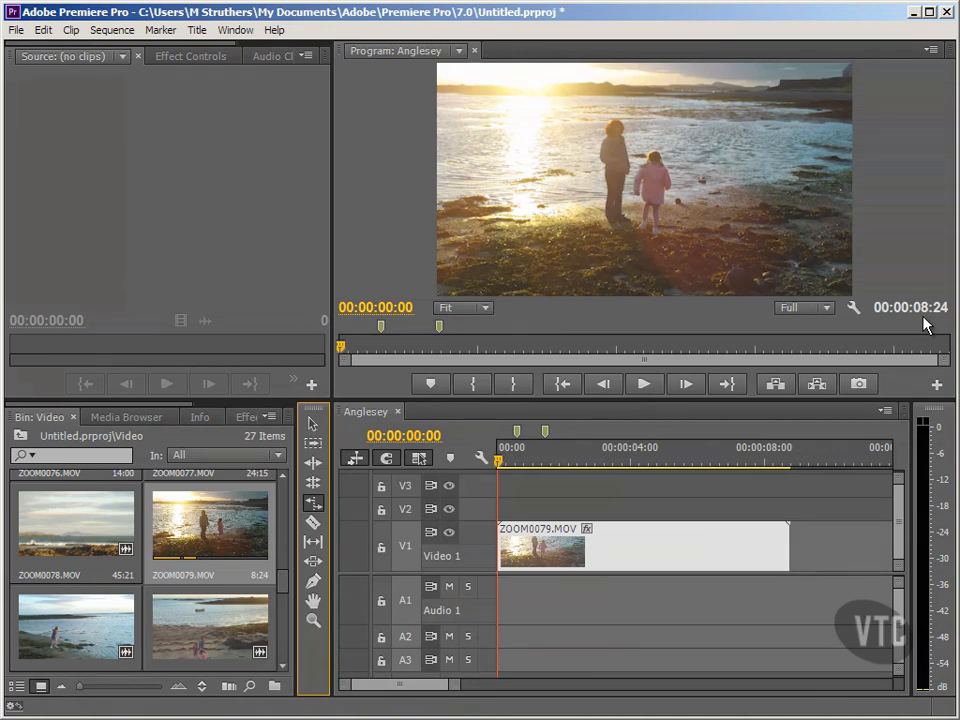
{"action": "left_click", "coordinate": [785, 540]}
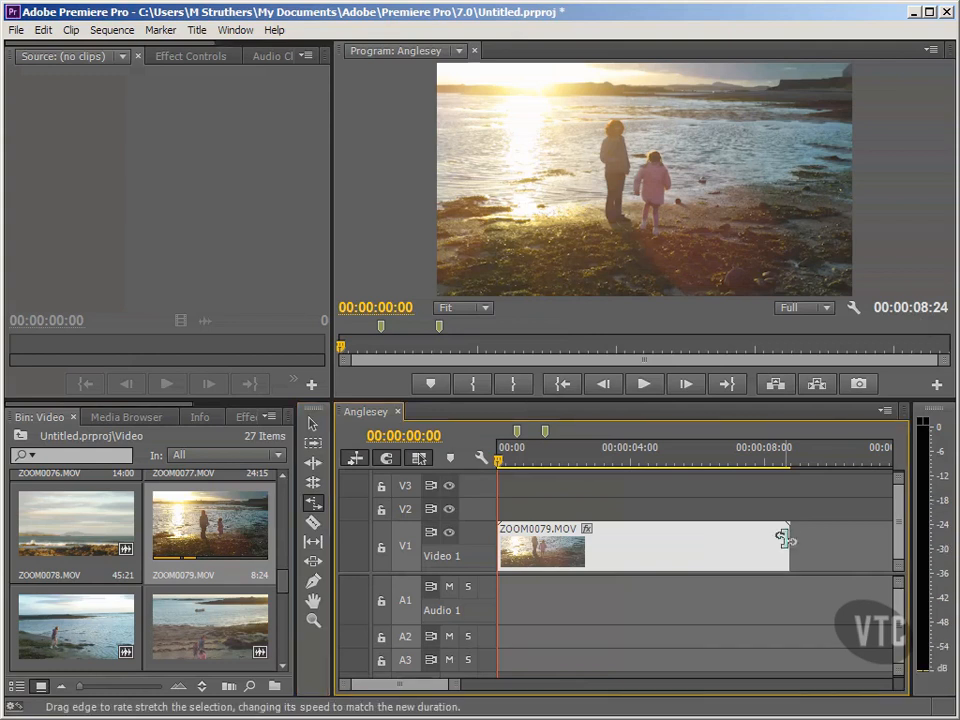
{"action": "left_click_drag", "start_coordinate": [782, 540], "coordinate": [679, 527]}
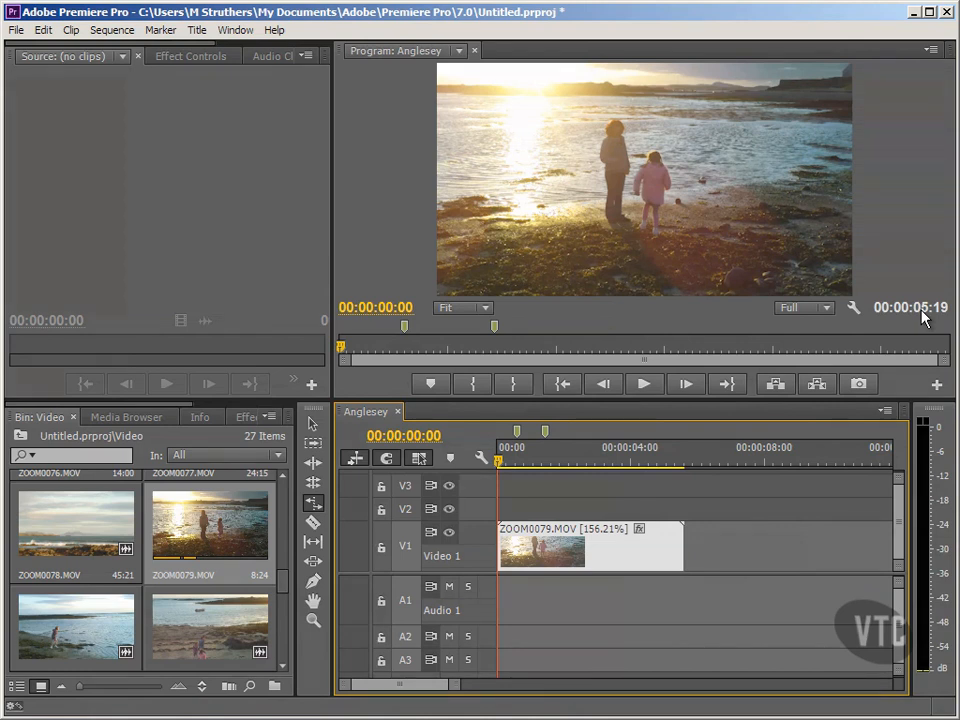
Play back the sped-up clip, return the playhead to the sequence start and undo the rate stretch
{"action": "left_click", "coordinate": [643, 385]}
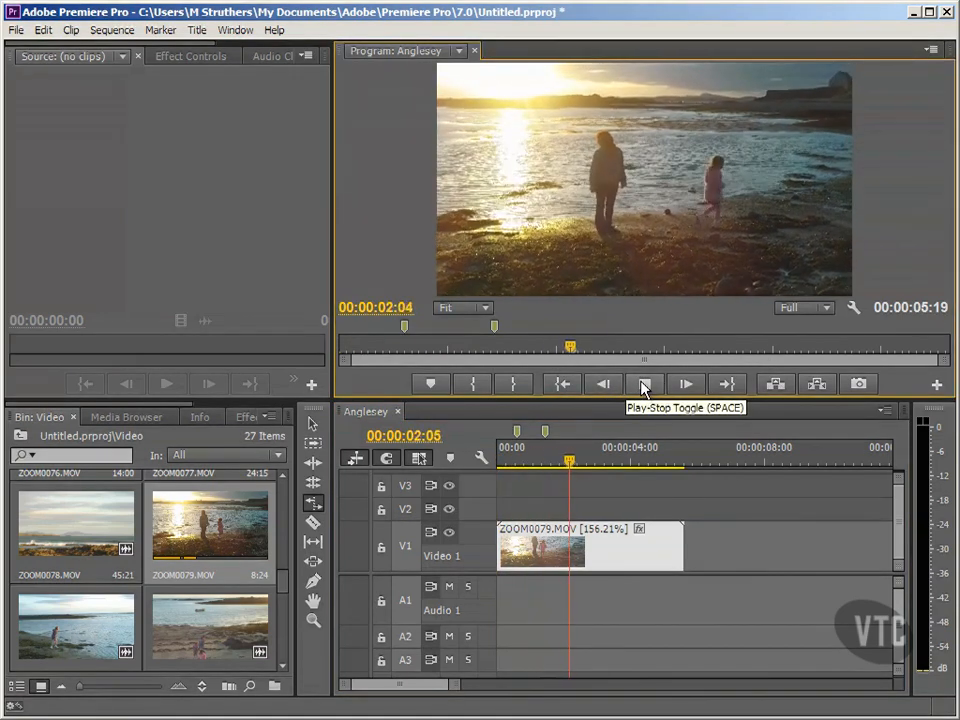
{"action": "left_click", "coordinate": [643, 385]}
{"action": "left_click", "coordinate": [566, 384]}
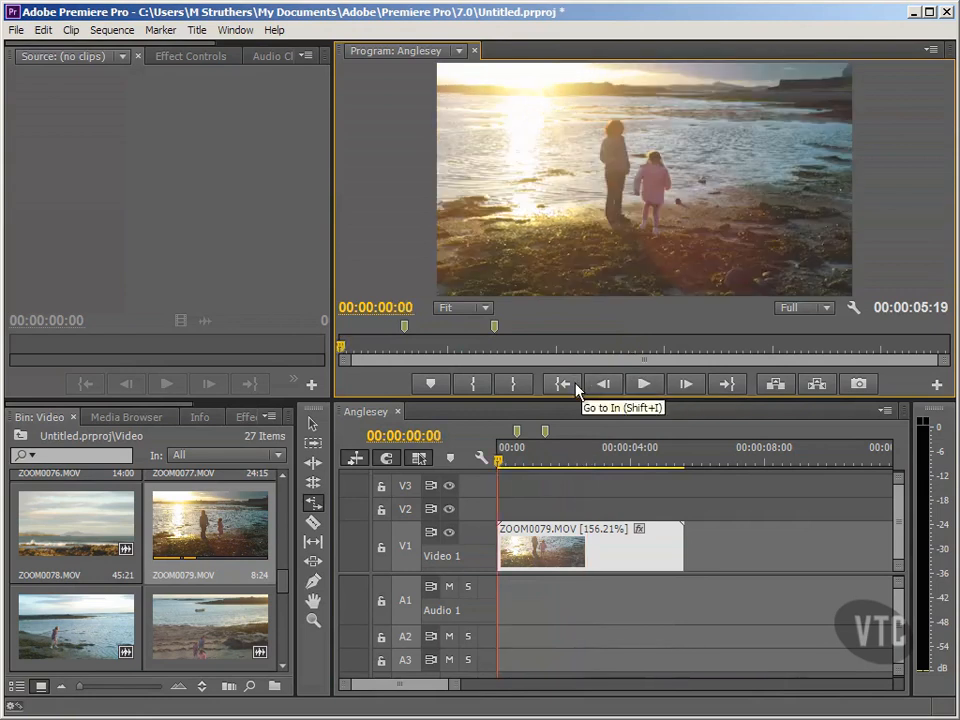
{"action": "left_click", "coordinate": [43, 29]}
{"action": "left_click", "coordinate": [45, 48]}
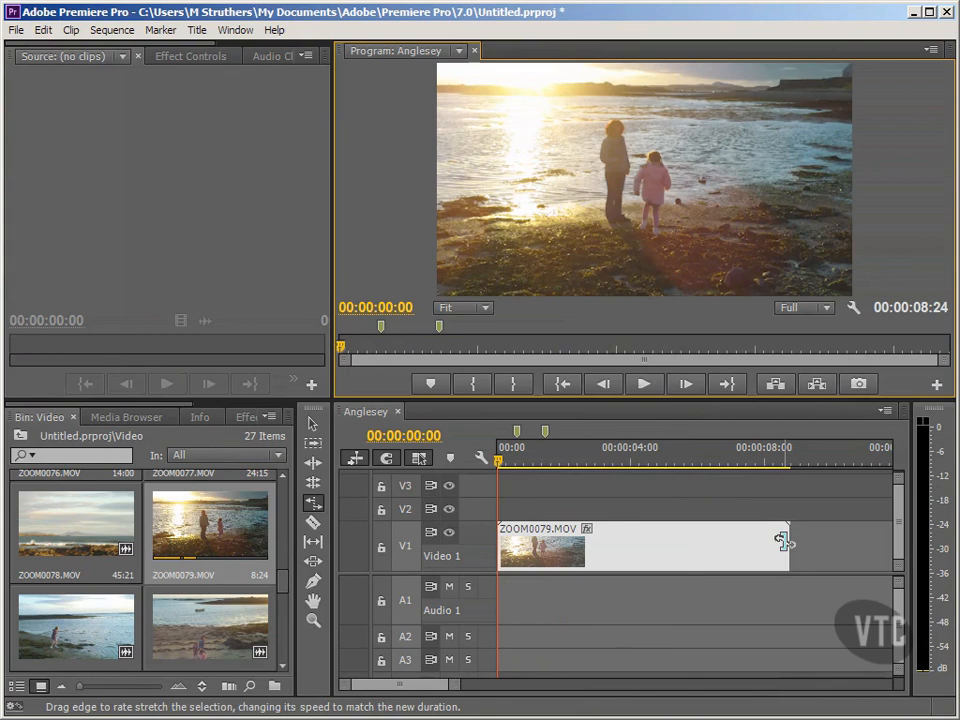
Rate-stretch the clip's end out to about 00:00:11:22 for 75% speed, preview the slow motion and return to the start
{"action": "left_click_drag", "start_coordinate": [788, 542], "coordinate": [884, 546]}
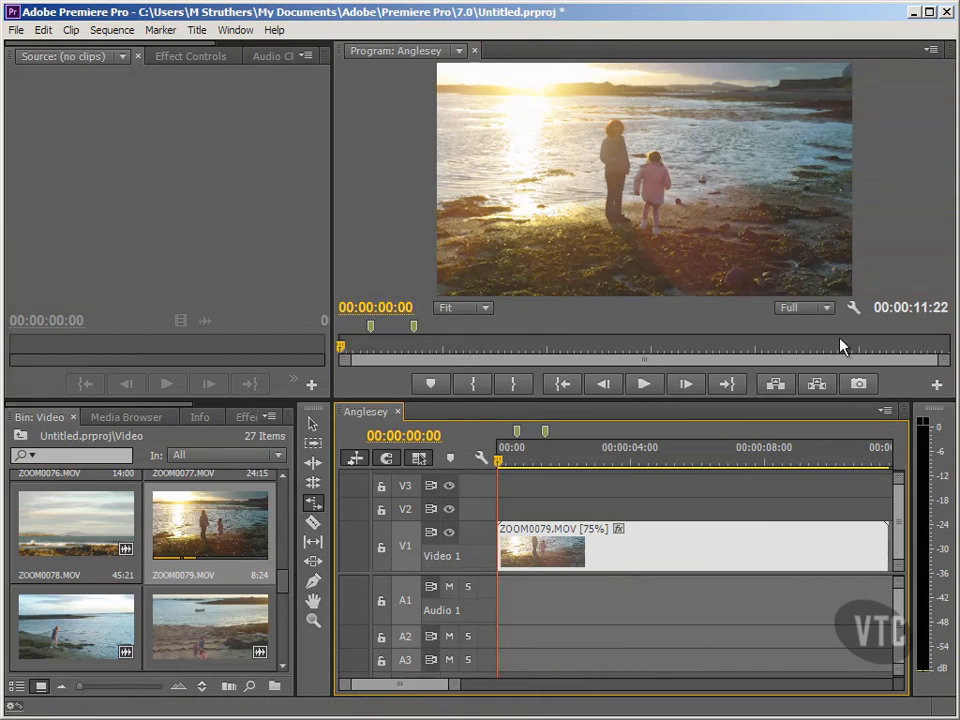
{"action": "left_click", "coordinate": [644, 388]}
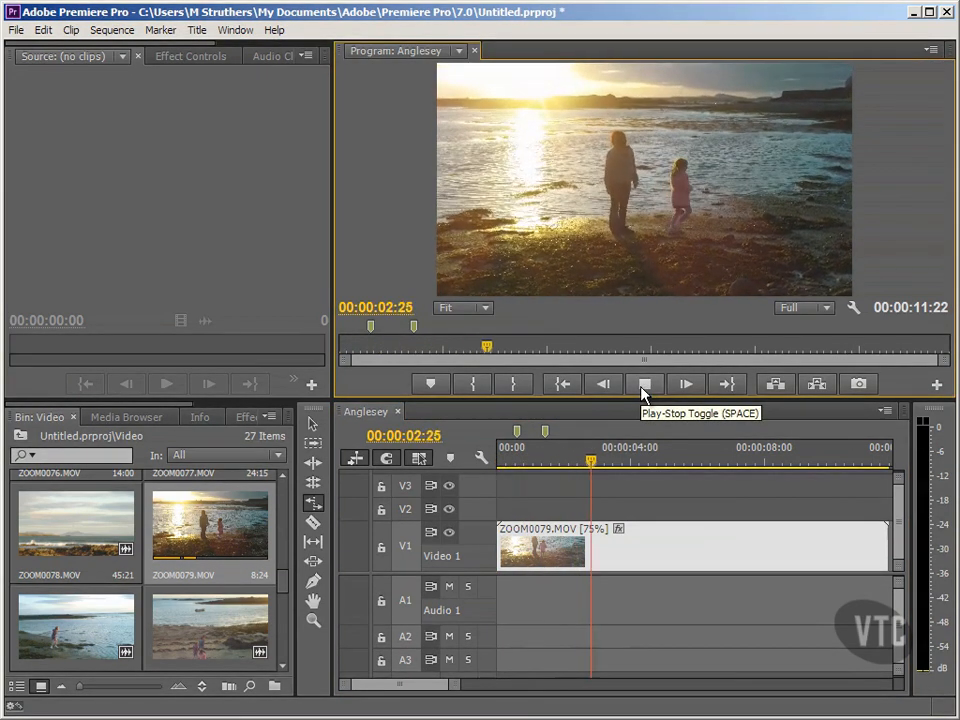
{"action": "left_click", "coordinate": [642, 390]}
{"action": "left_click", "coordinate": [563, 384]}
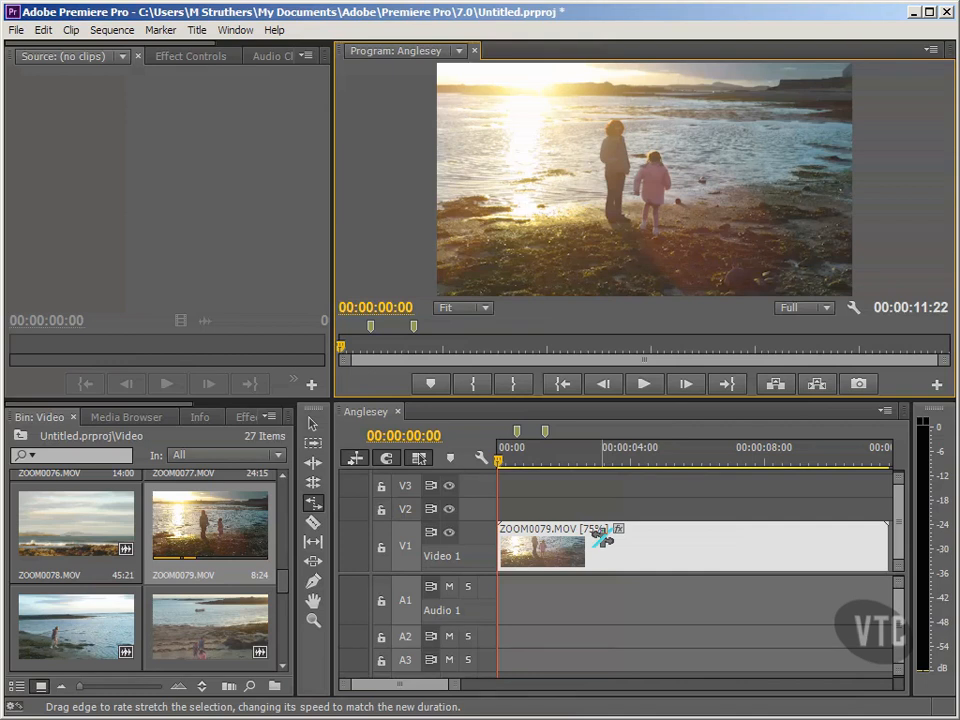
Switch to the Selection tool and look through the clip's effect properties down to the Time Remapping speed option, leaving it unchosen
{"action": "left_click", "coordinate": [313, 424]}
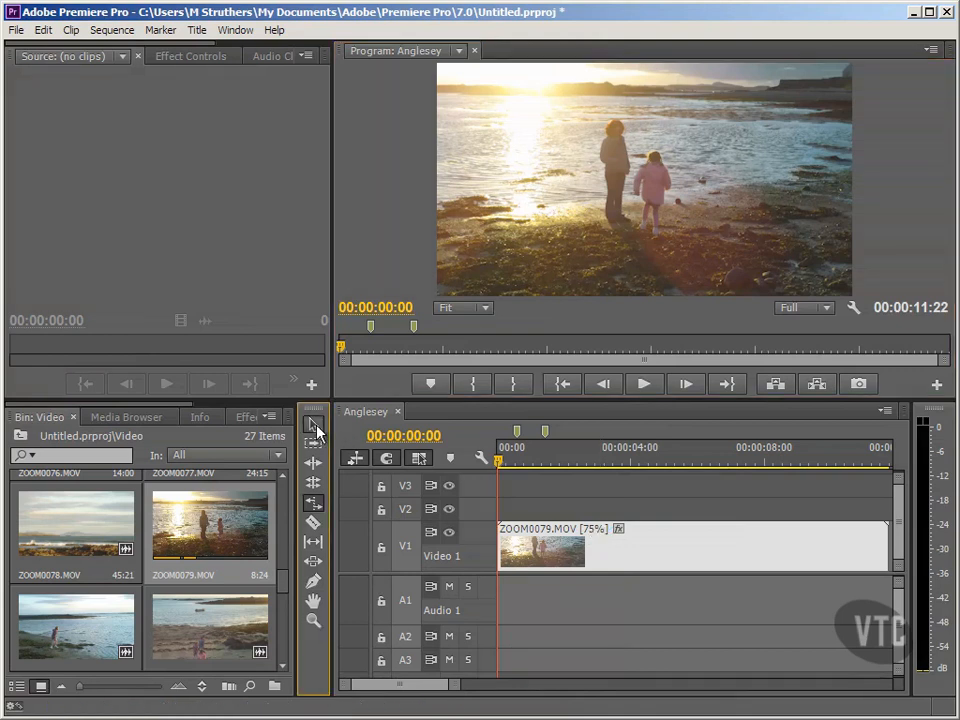
{"action": "left_click", "coordinate": [618, 529]}
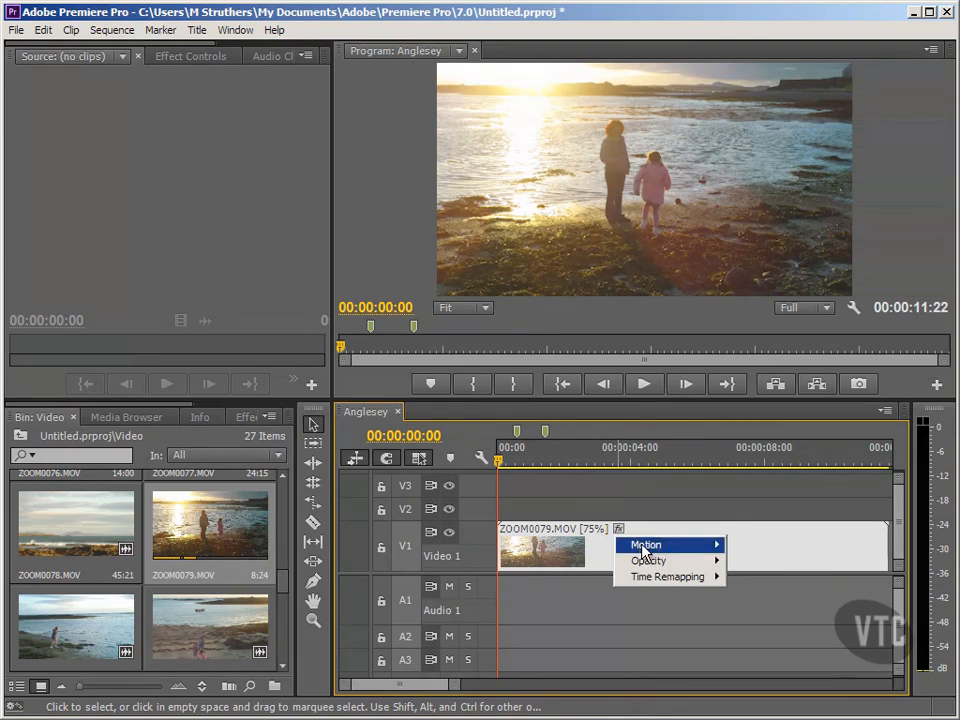
{"action": "mouse_move", "coordinate": [654, 576]}
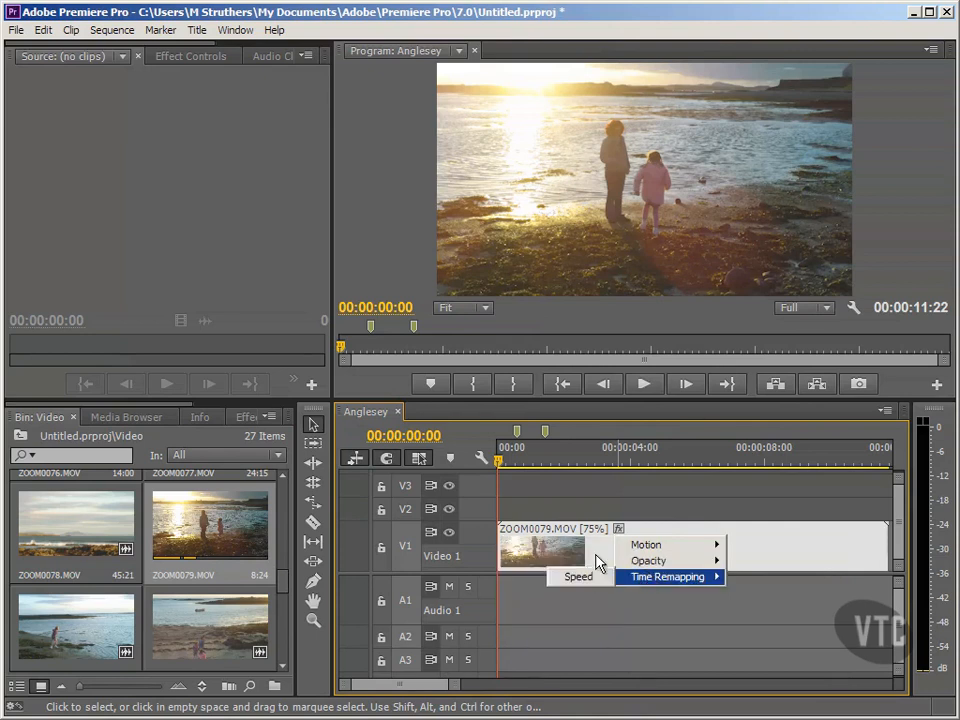
{"action": "left_click", "coordinate": [596, 562]}
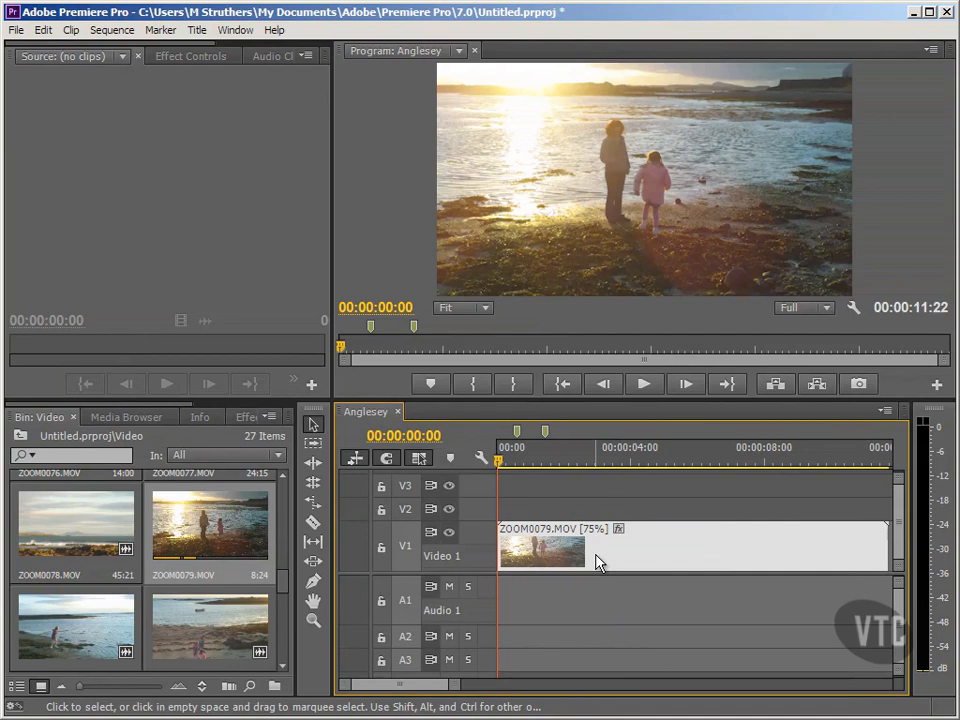
Undo the rate stretch that slowed down the Video 1 clip
{"action": "left_click", "coordinate": [45, 33]}
{"action": "left_click", "coordinate": [40, 45]}
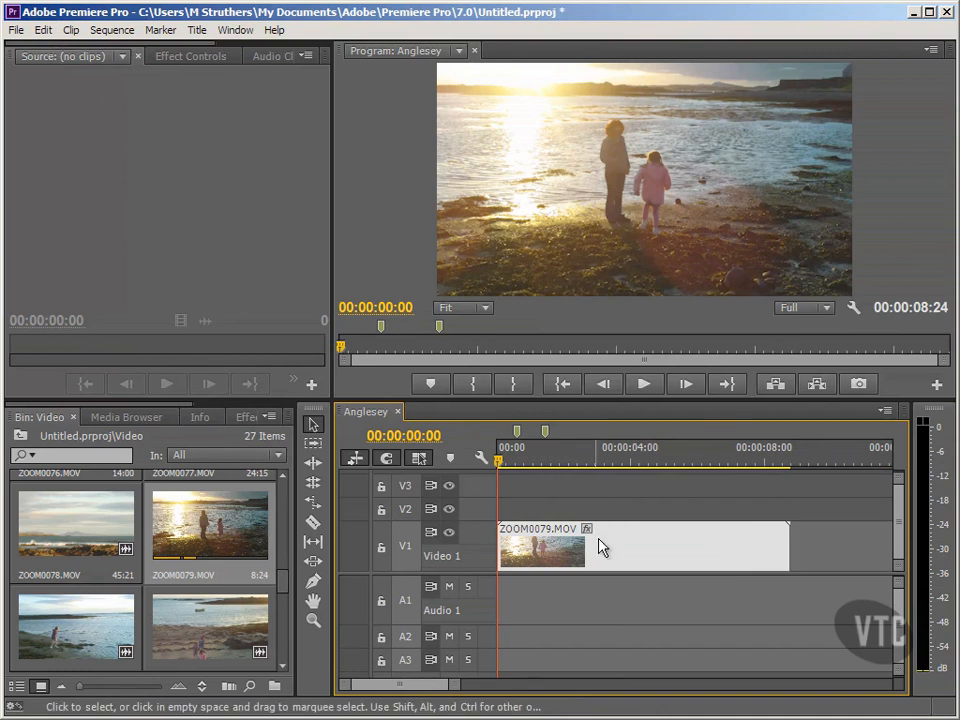
Open the Speed/Duration settings for the Video 1 clip, try a speed of 50% and set it back to 100%
{"action": "right_click", "coordinate": [536, 547]}
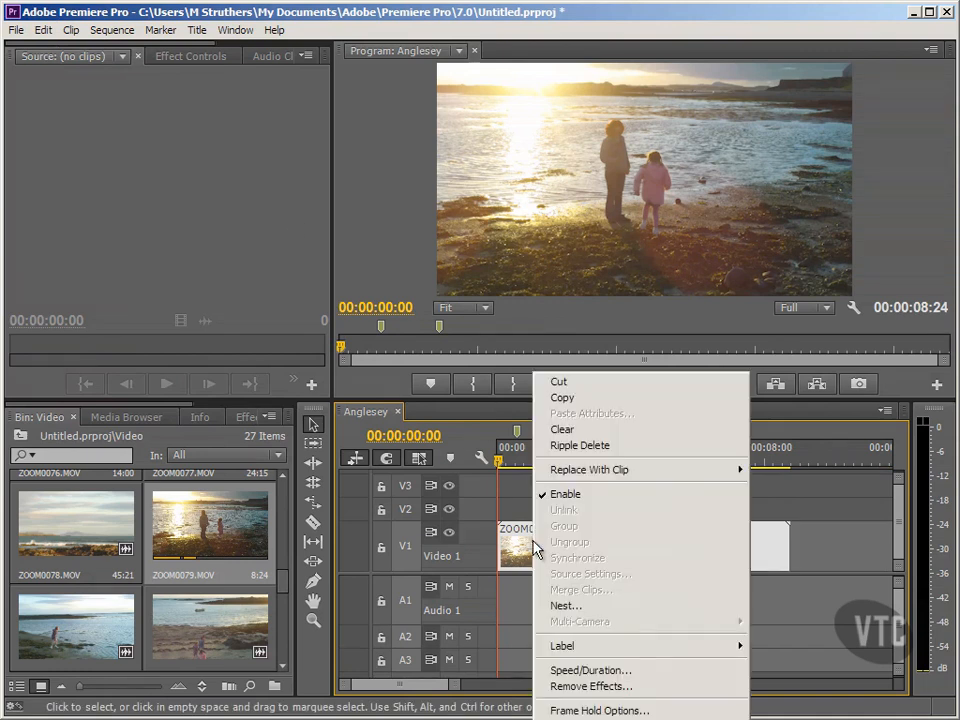
{"action": "left_click", "coordinate": [590, 670]}
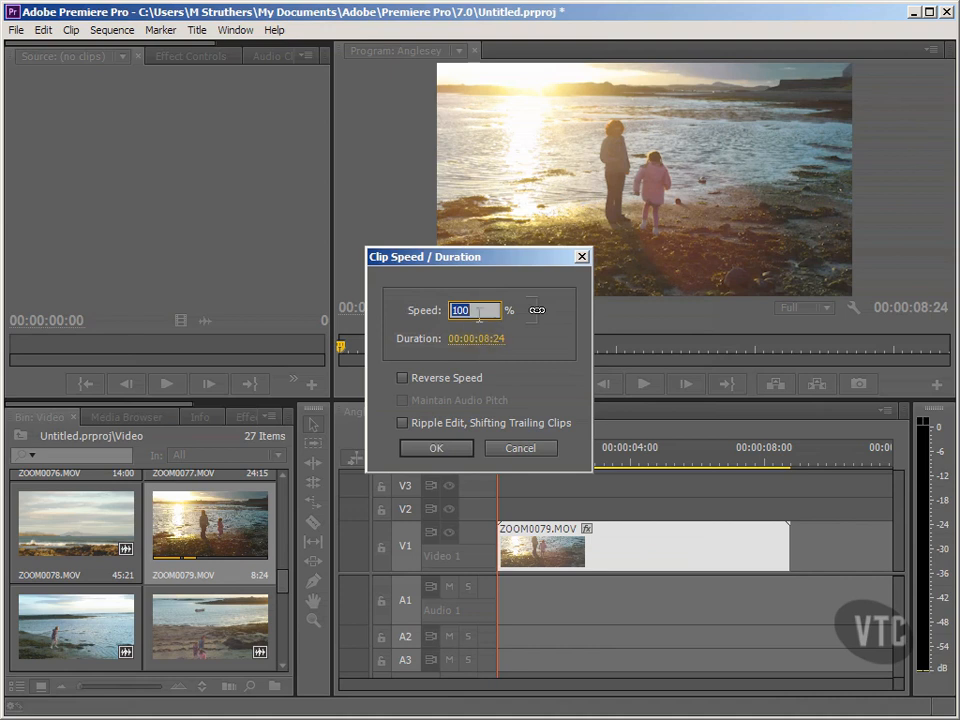
{"action": "type", "text": "50"}
{"action": "left_click", "coordinate": [531, 346]}
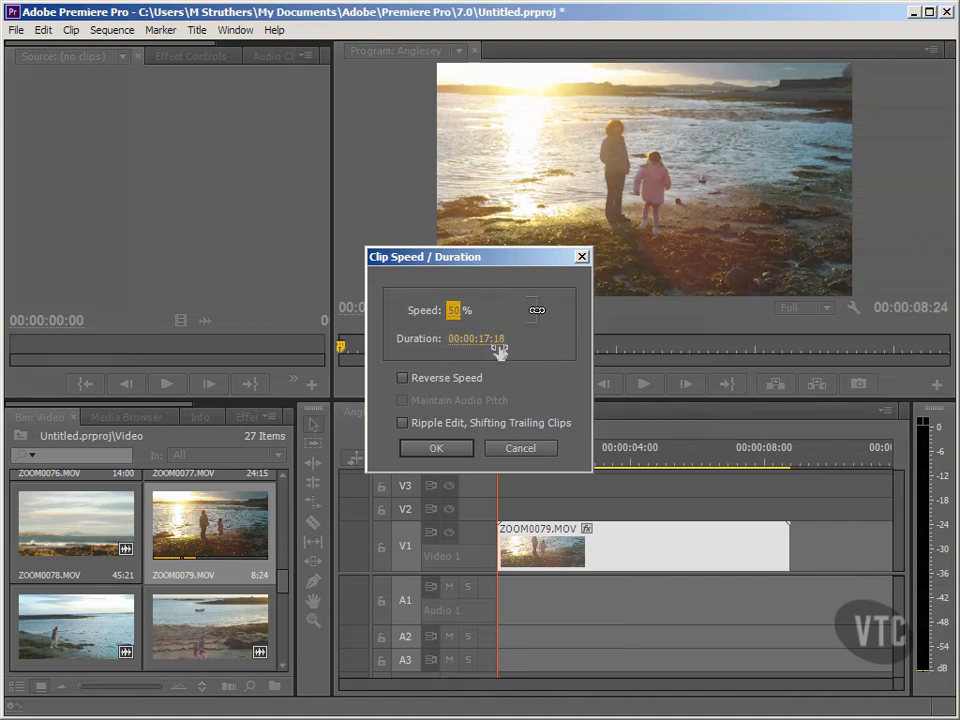
{"action": "left_click", "coordinate": [455, 311]}
{"action": "type", "text": "100"}
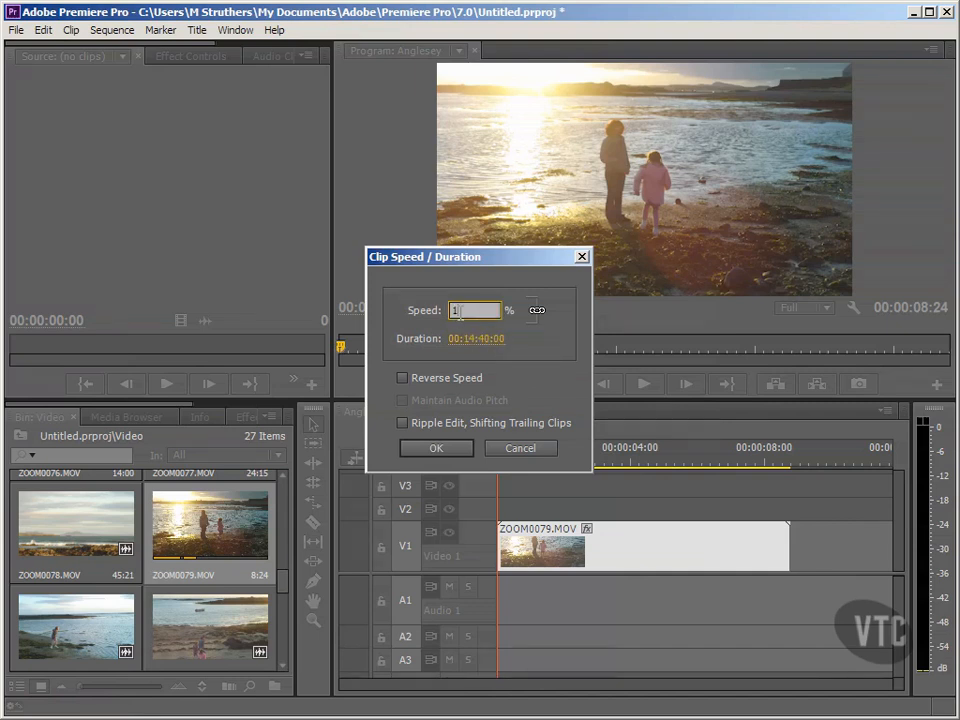
{"action": "key", "text": "Return"}
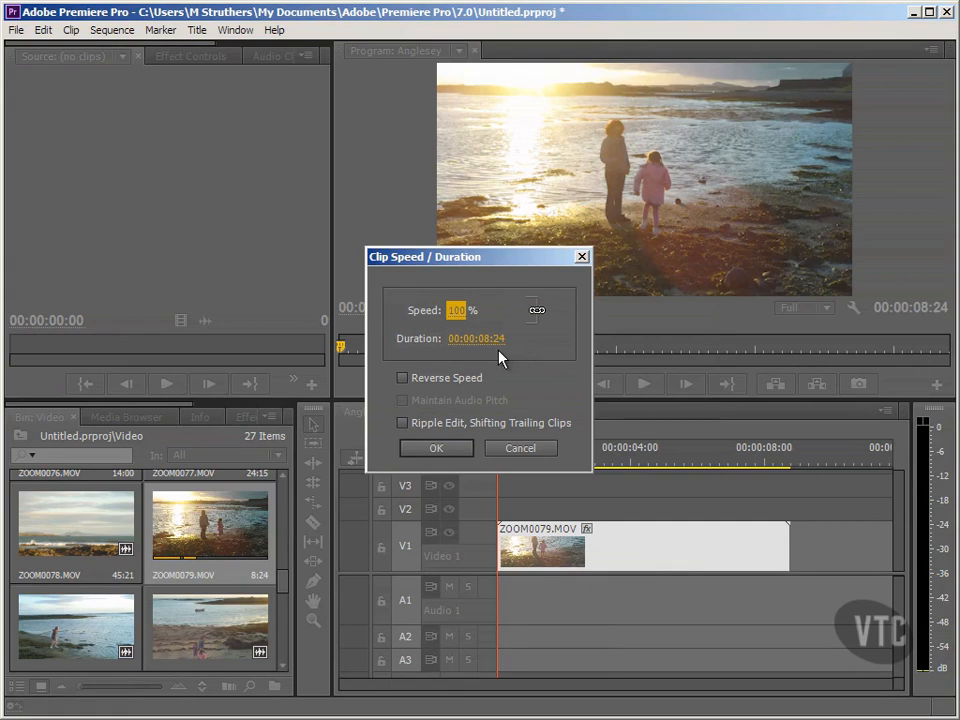
Try a clip speed of 200% and restore the speed to 100%
{"action": "left_click", "coordinate": [459, 311]}
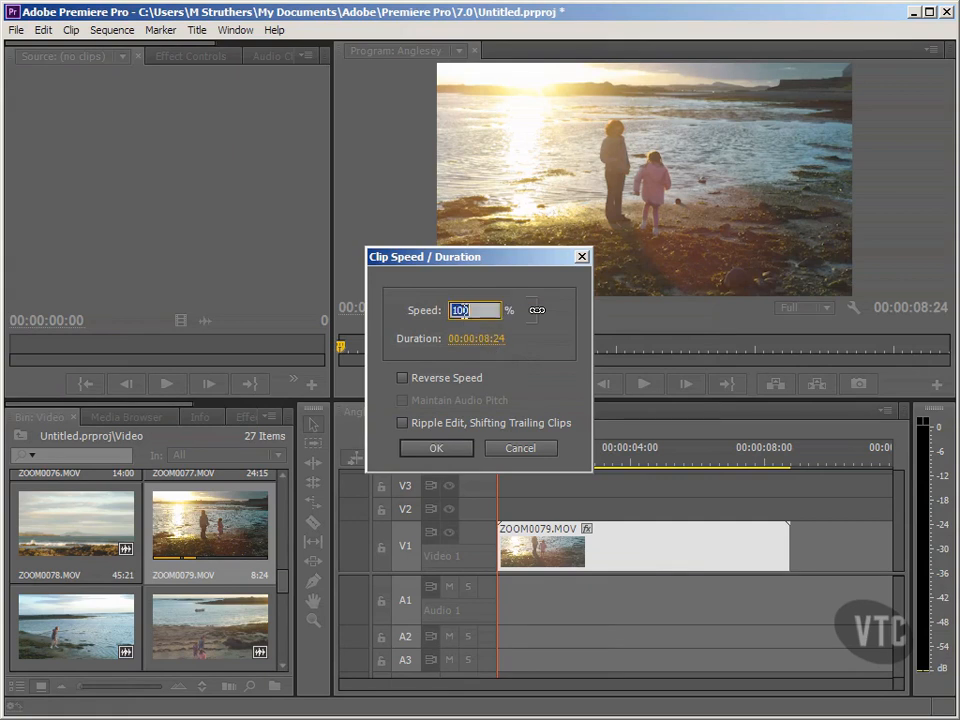
{"action": "type", "text": "200"}
{"action": "key", "text": "Return"}
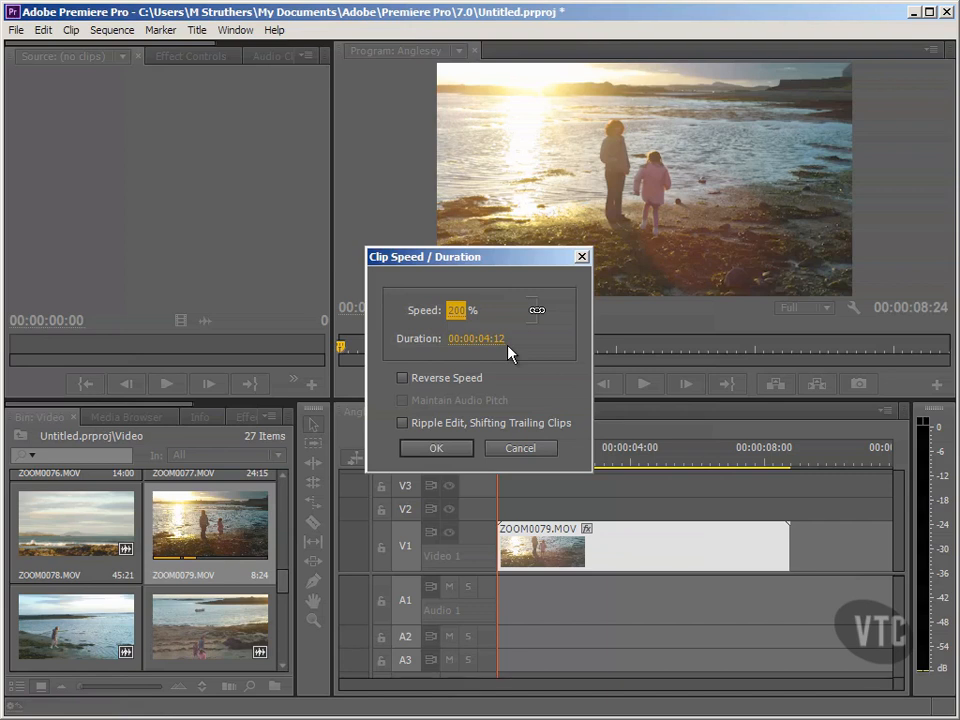
{"action": "left_click", "coordinate": [458, 311]}
{"action": "type", "text": "100"}
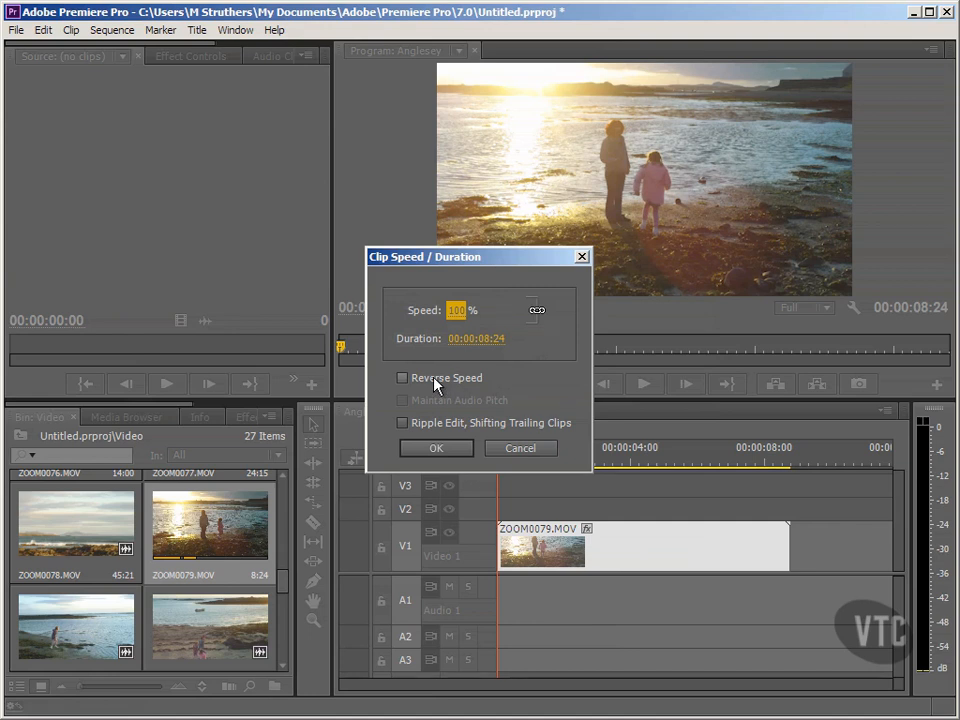
Set the clip's speed to 75% with Reverse Speed enabled and apply the settings
{"action": "left_click", "coordinate": [403, 379]}
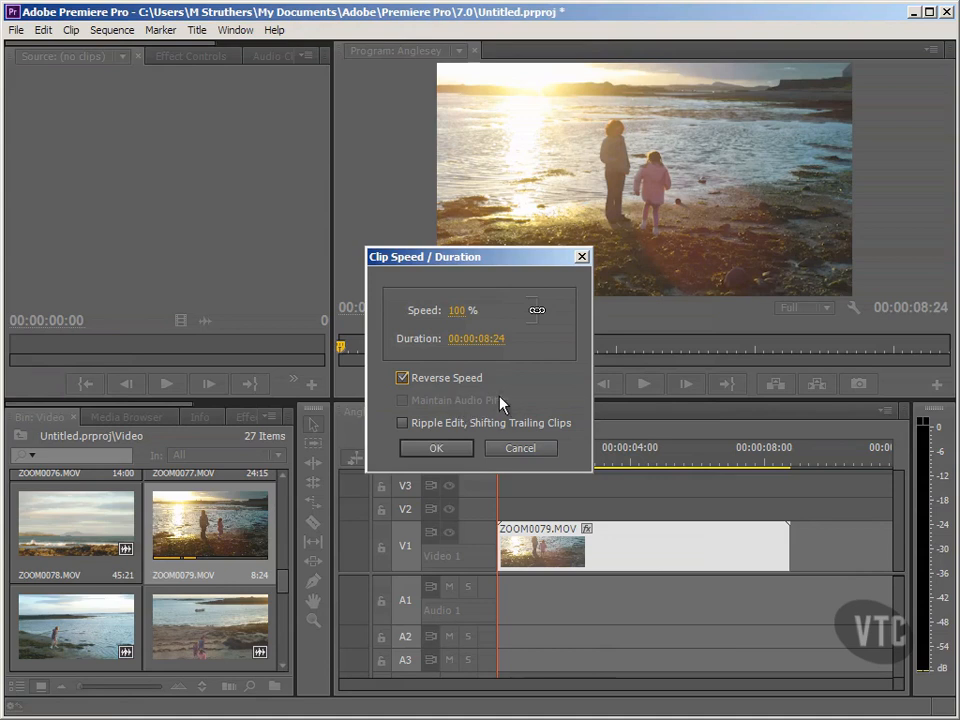
{"action": "left_click", "coordinate": [418, 385]}
{"action": "left_click", "coordinate": [456, 312]}
{"action": "type", "text": "75"}
{"action": "left_click", "coordinate": [404, 377]}
{"action": "left_click", "coordinate": [443, 449]}
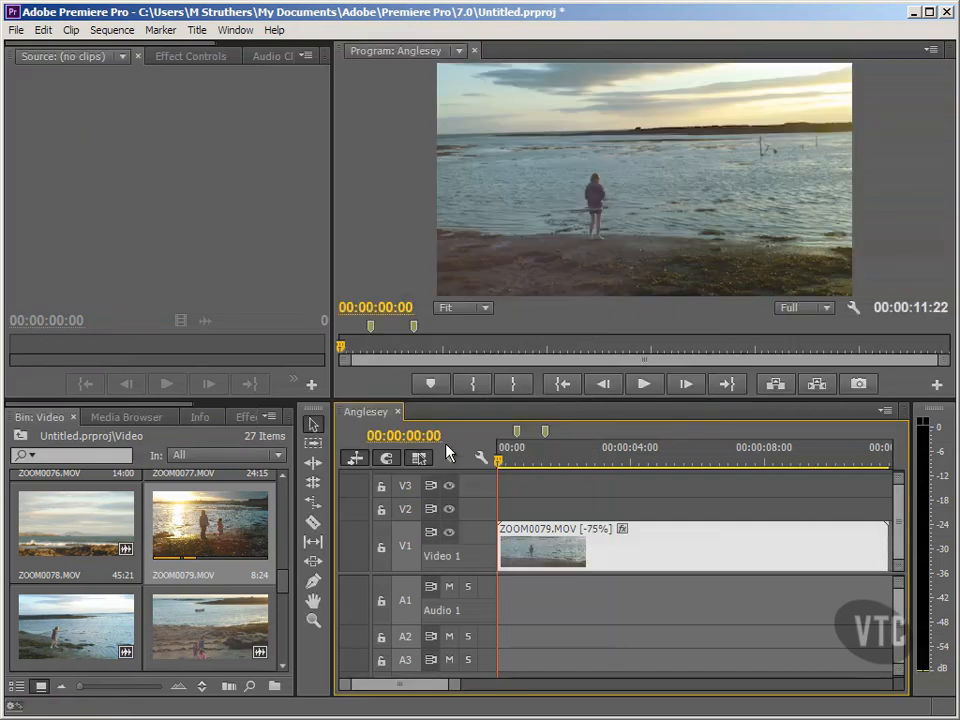
Preview the reversed slow-motion clip in the Program monitor and return the playhead to the sequence start
{"action": "left_click", "coordinate": [638, 389]}
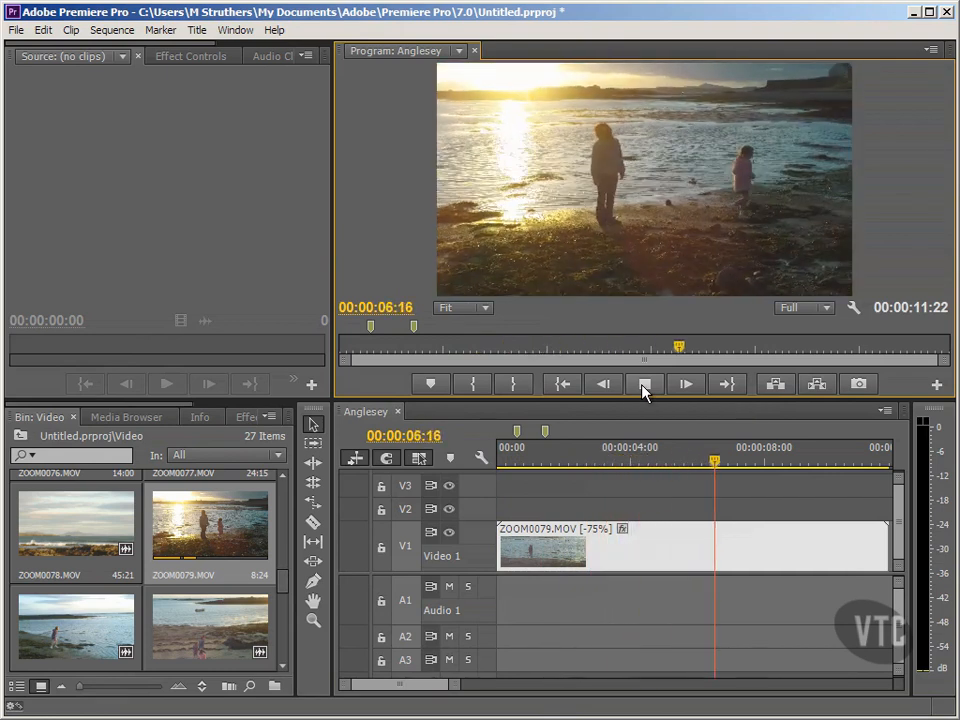
{"action": "left_click", "coordinate": [643, 388]}
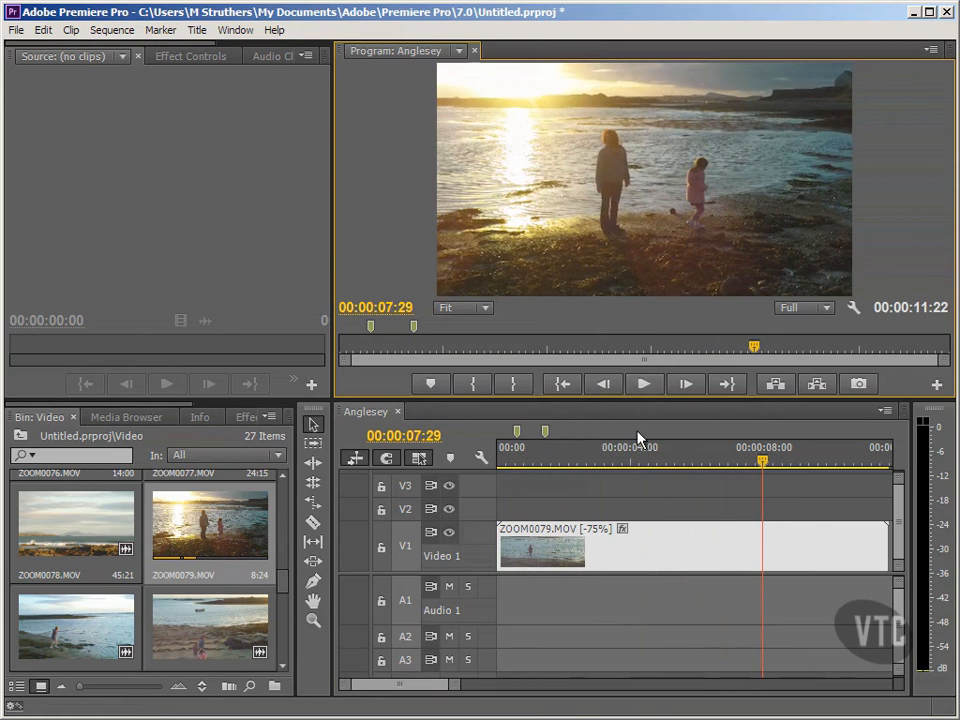
{"action": "left_click", "coordinate": [566, 388]}
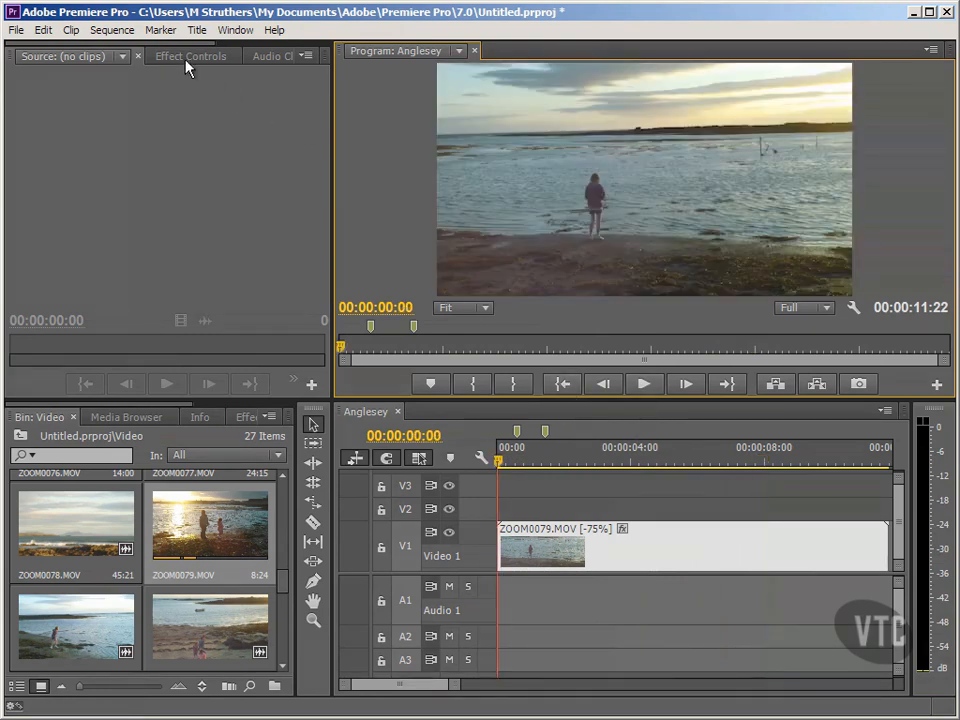
Render the Anglesey sequence from In to Out
{"action": "left_click", "coordinate": [122, 32]}
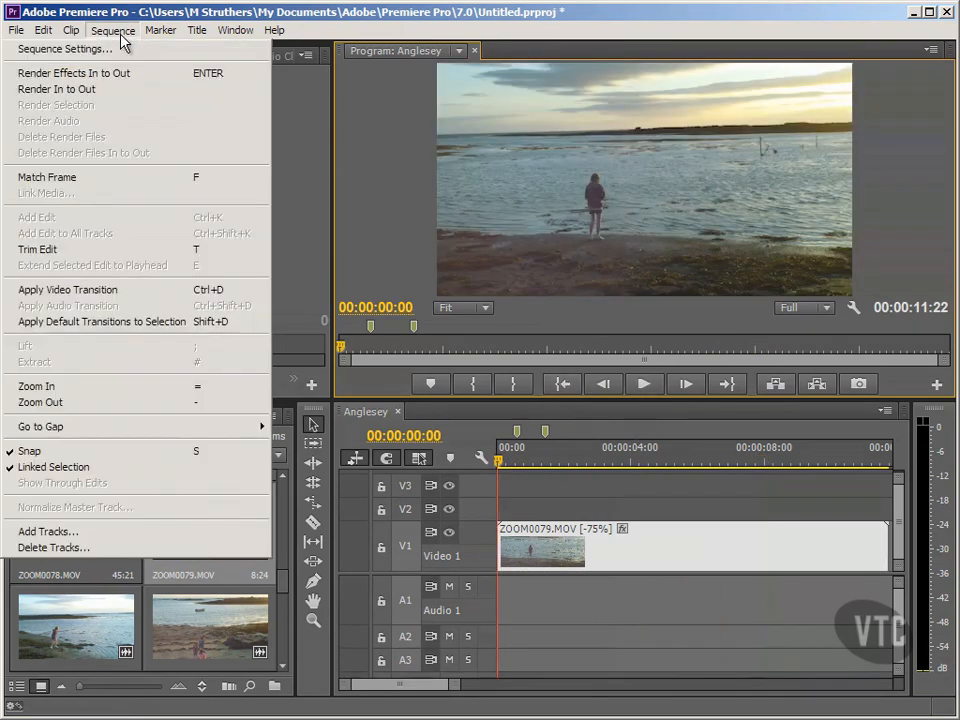
{"action": "left_click", "coordinate": [93, 93]}
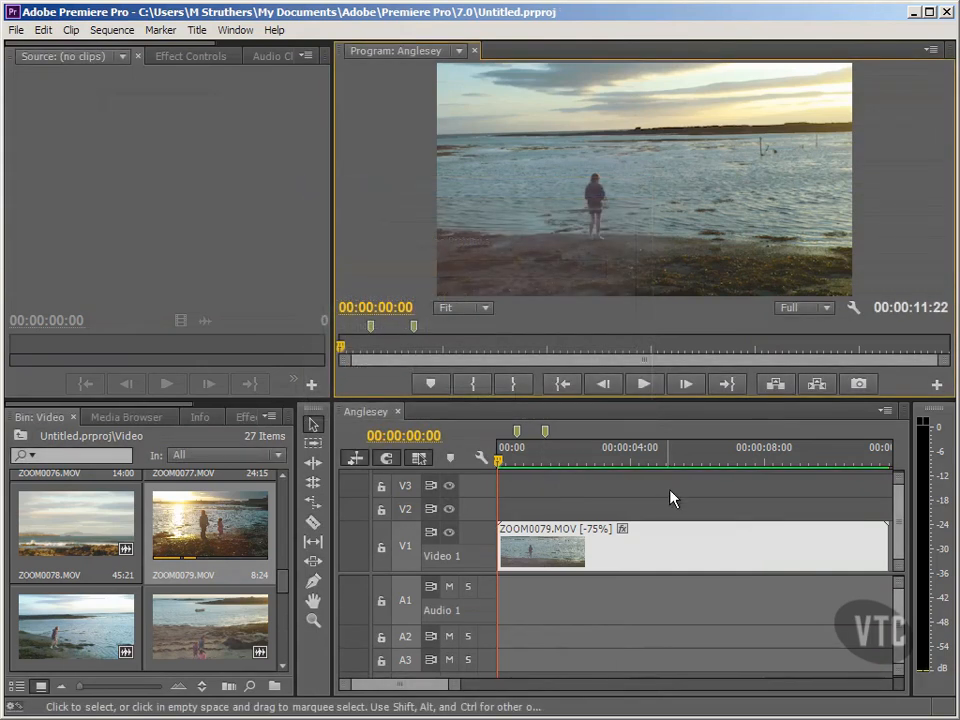
{"action": "left_click", "coordinate": [459, 686]}
{"action": "left_click_drag", "start_coordinate": [459, 686], "coordinate": [465, 687]}
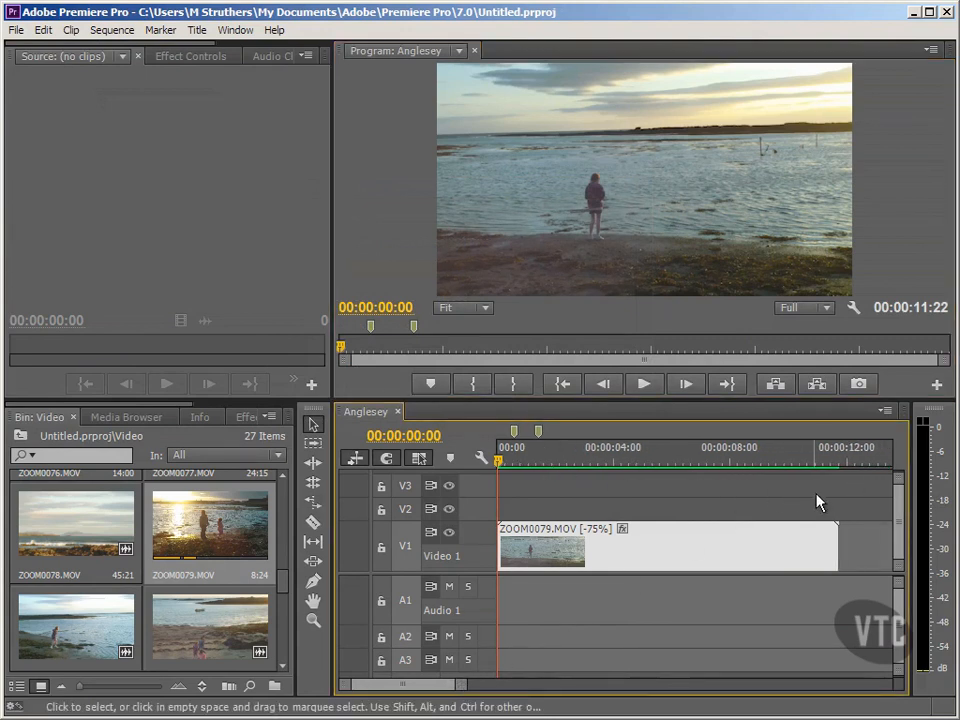
Play back the rendered reversed clip and return the playhead to 00:00:00:00
{"action": "left_click", "coordinate": [650, 390]}
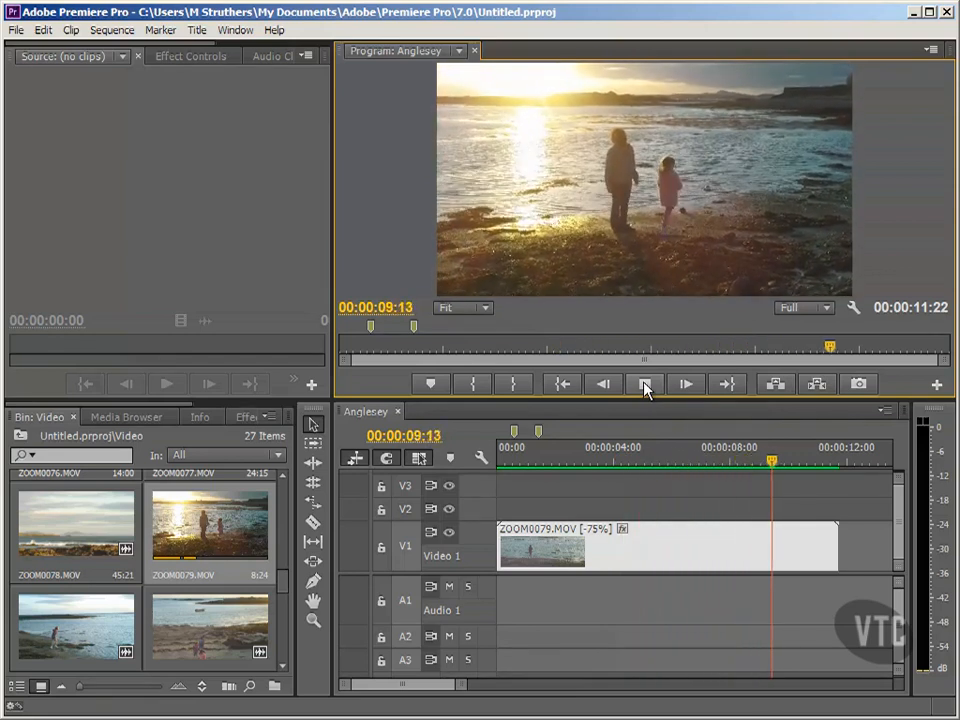
{"action": "left_click", "coordinate": [645, 388]}
{"action": "left_click", "coordinate": [566, 386]}
{"action": "left_click", "coordinate": [252, 228]}
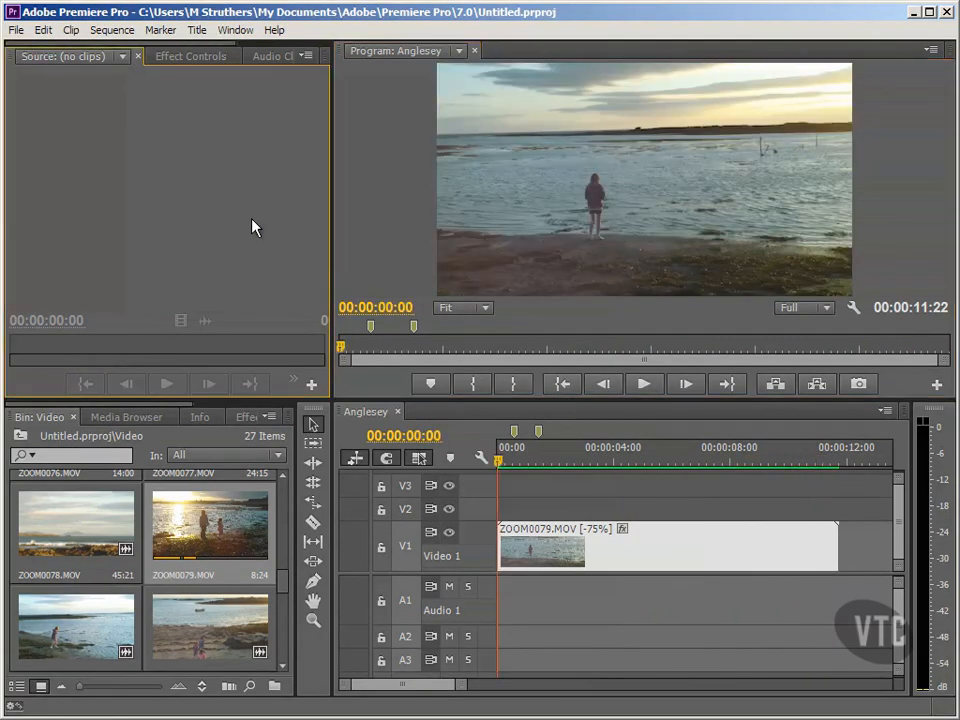